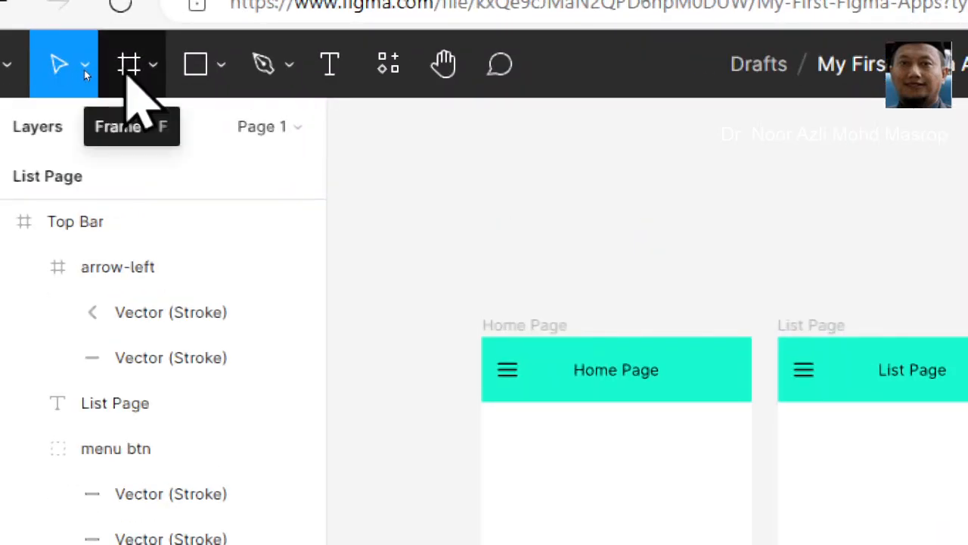
# - Add an iPhone 11 Pro Max frame (414 × 896) and place it directly left of the Home Page, aligned with its top edge
pyautogui.click(126, 75)
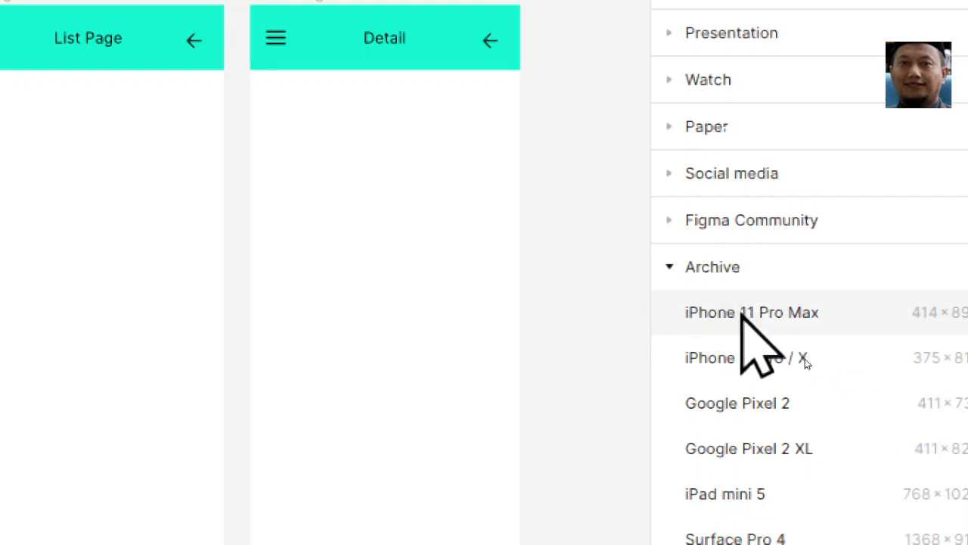
pyautogui.click(742, 313)
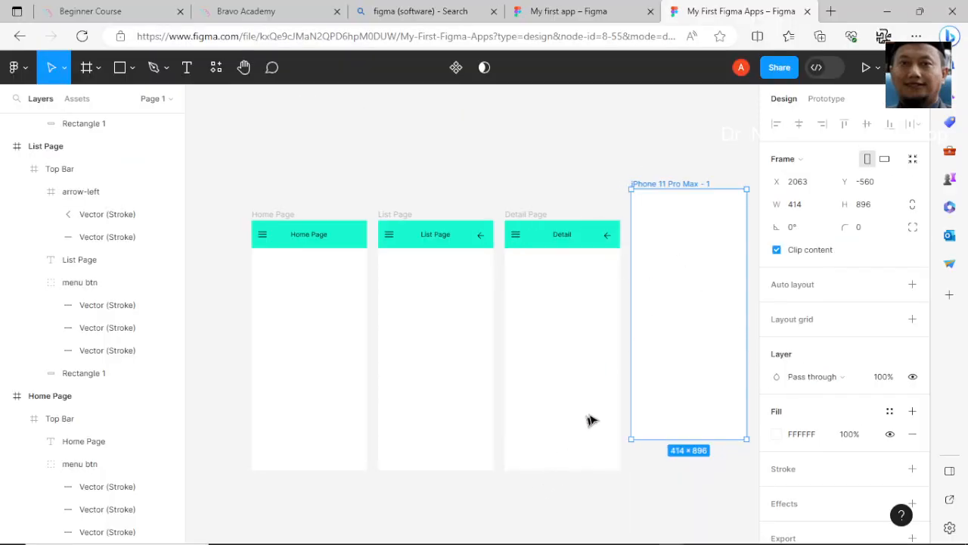
pyautogui.moveTo(681, 370); pyautogui.dragTo(501, 397)
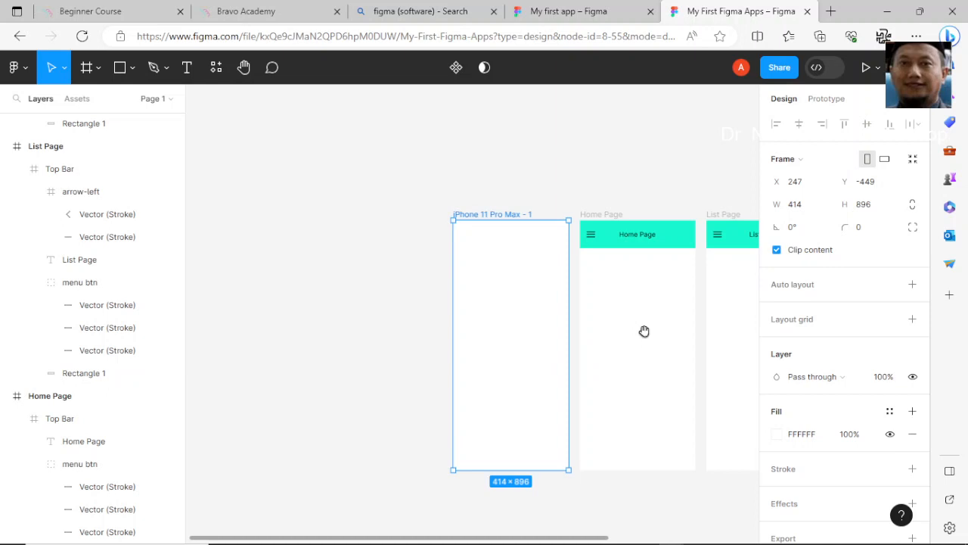
pyautogui.moveTo(643, 331); pyautogui.dragTo(409, 310)
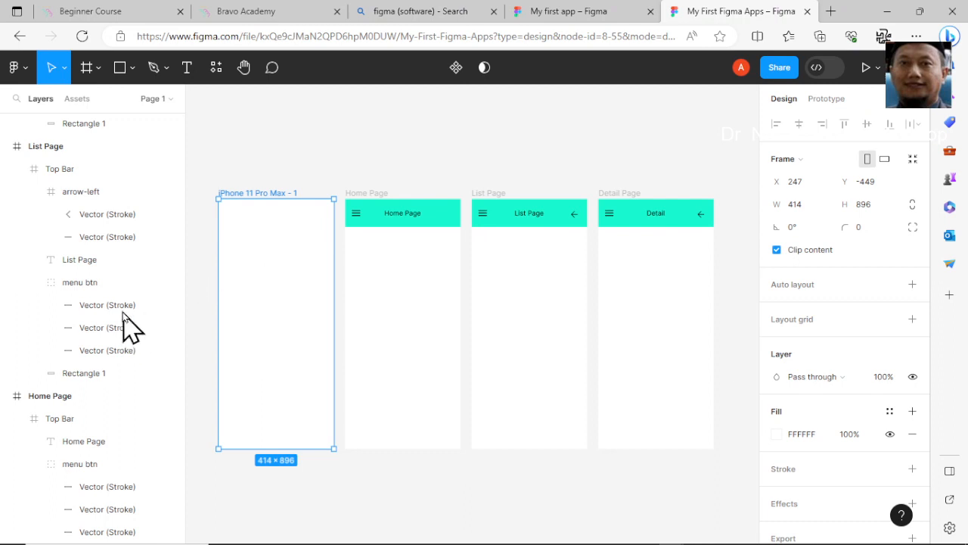
# - Rename the new iPhone 11 Pro Max frame as Menu Page
pyautogui.scroll(-1, 88, 323)
pyautogui.scroll(4, 88, 324)
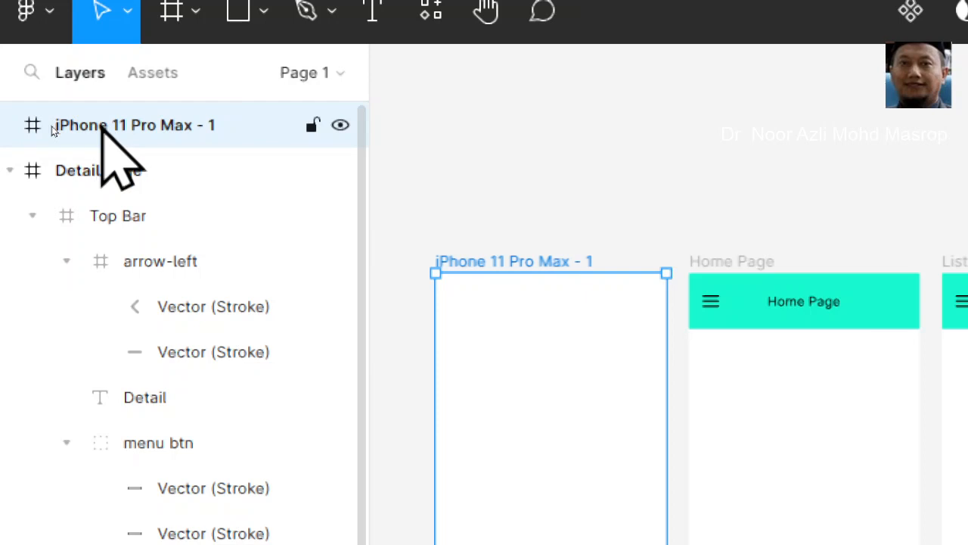
pyautogui.doubleClick(98, 125)
pyautogui.write('Menu')
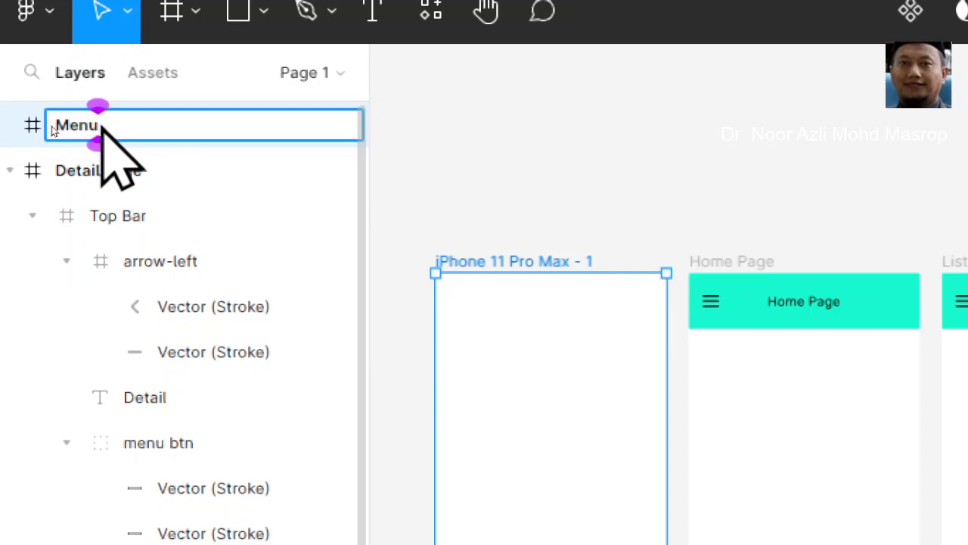
pyautogui.write(' P')
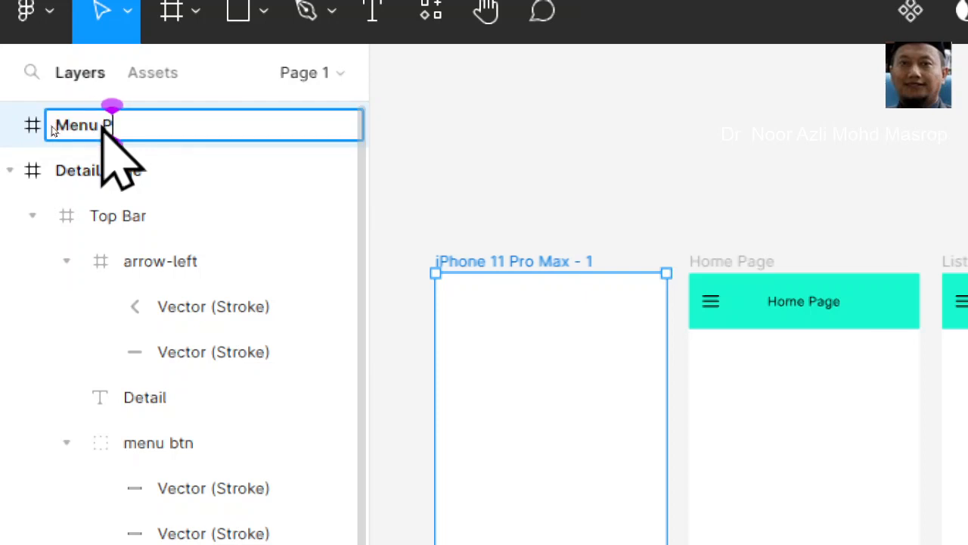
pyautogui.write('age')
pyautogui.press('Return')
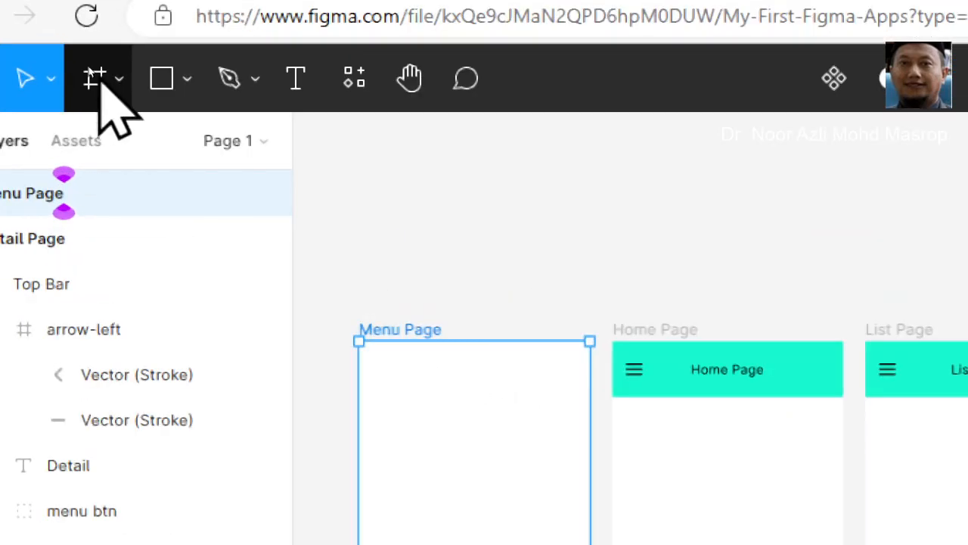
# - Draw a nested 414 × 896 frame inside the Menu Page so that it covers the whole page
pyautogui.click(100, 81)
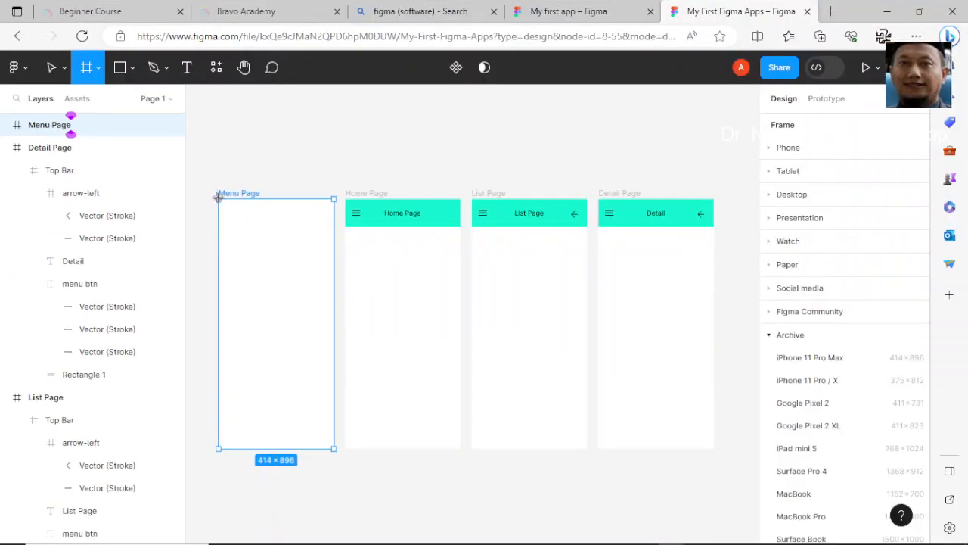
pyautogui.moveTo(218, 196); pyautogui.dragTo(334, 335)
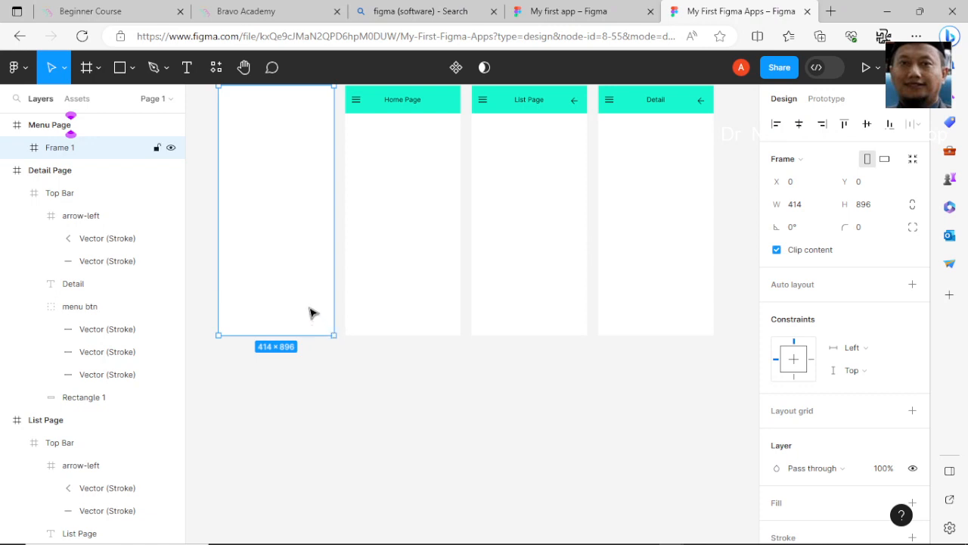
pyautogui.scroll(3, 243, 192)
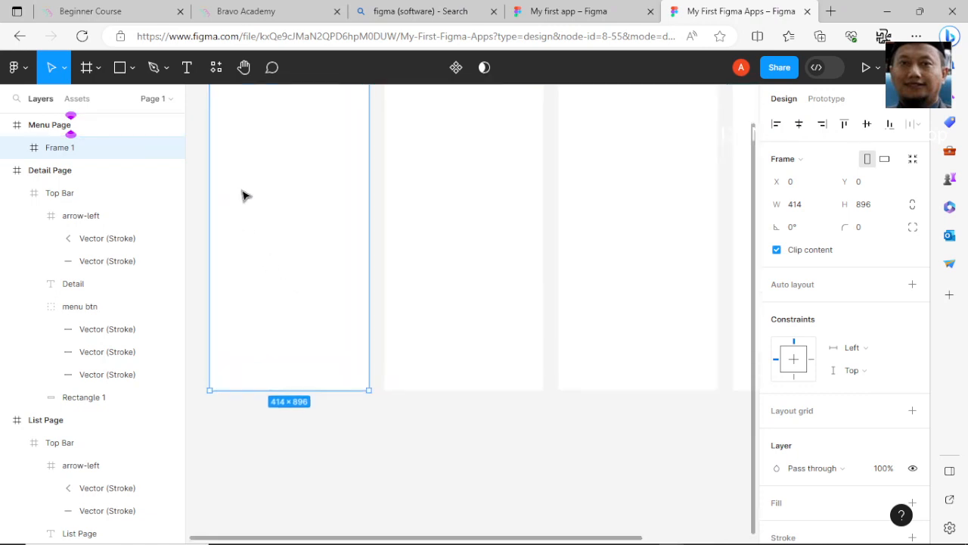
pyautogui.scroll(1, 243, 196)
pyautogui.scroll(1, 243, 196)
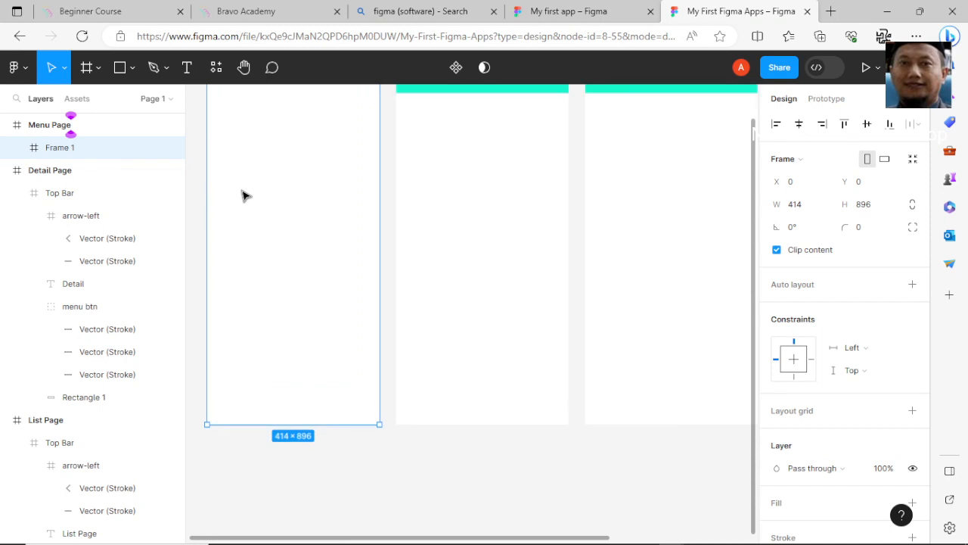
pyautogui.scroll(3, 242, 192)
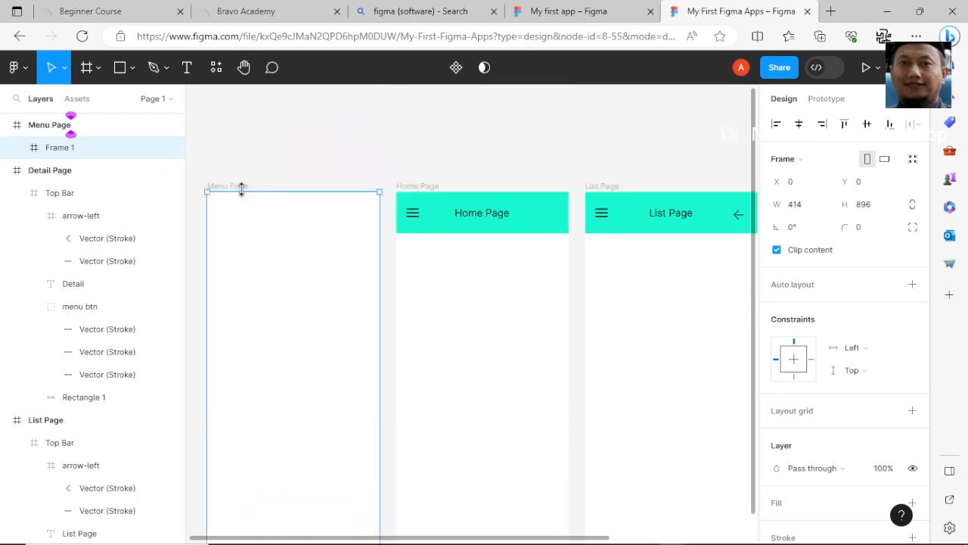
pyautogui.scroll(1, 319, 246)
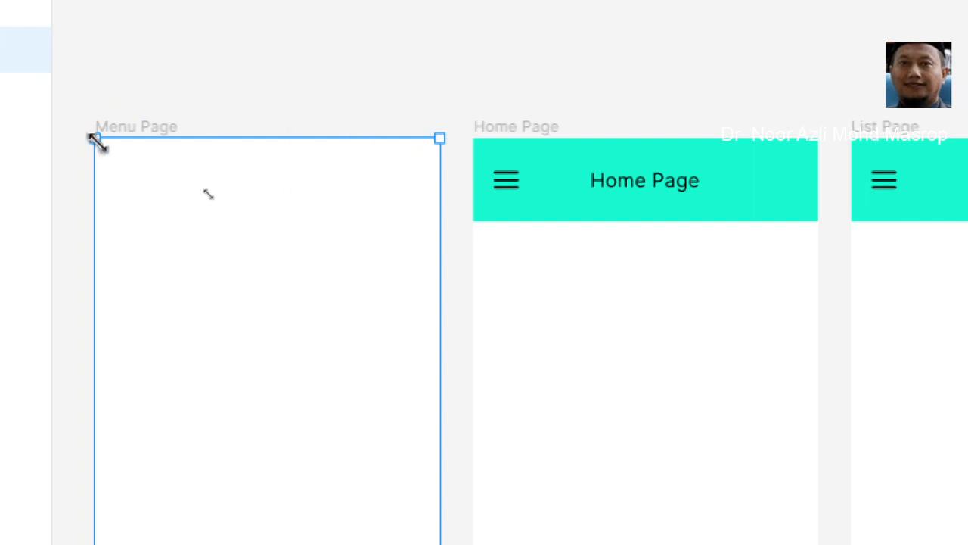
pyautogui.moveTo(93, 139)
pyautogui.mouseDown()
pyautogui.moveTo(104, 149)
pyautogui.moveTo(93, 138)
pyautogui.mouseUp()
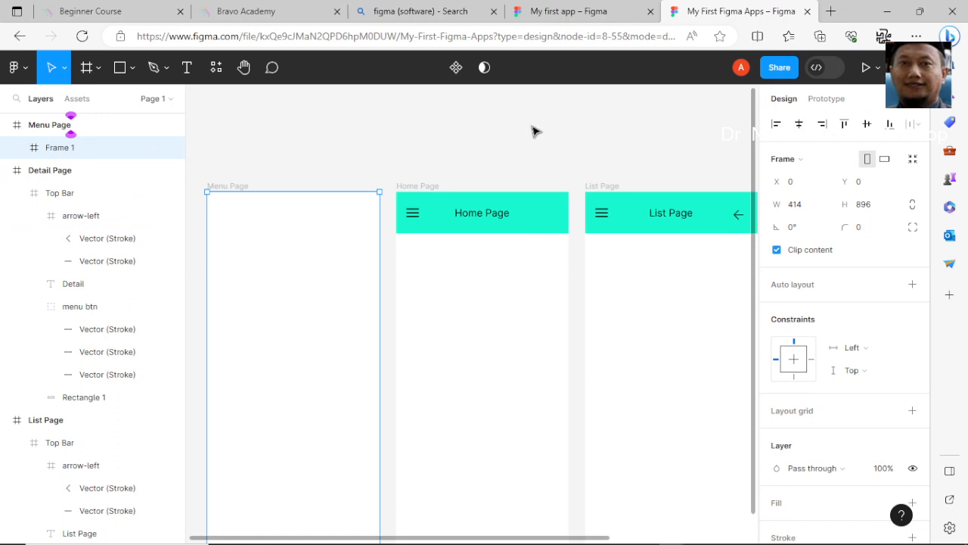
# - Draw a 207 × 896 rectangle over the left half of the Menu Page and fill it with green 1FF9AA
pyautogui.click(123, 73)
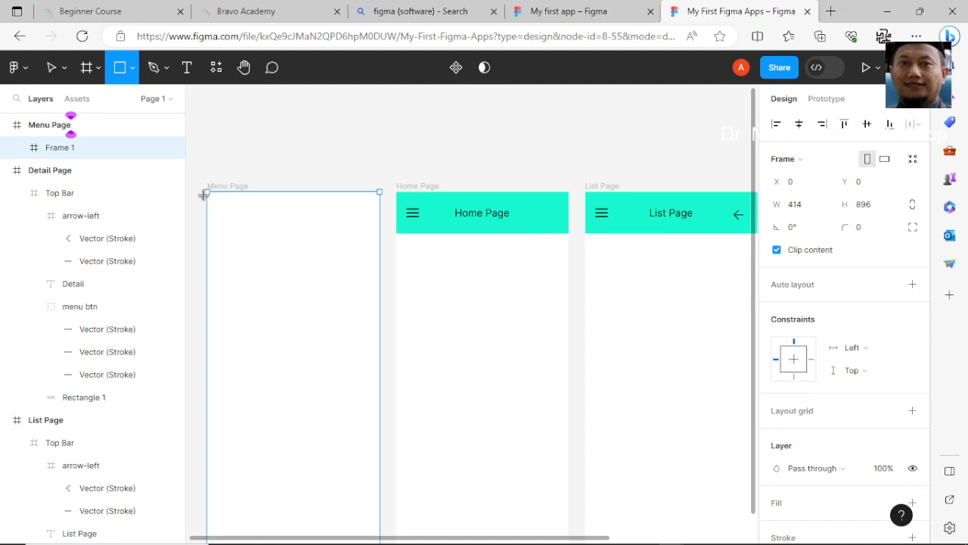
pyautogui.moveTo(207, 192)
pyautogui.mouseDown()
pyautogui.moveTo(251, 247)
pyautogui.moveTo(285, 371)
pyautogui.moveTo(312, 541)
pyautogui.moveTo(309, 374)
pyautogui.moveTo(326, 266)
pyautogui.moveTo(290, 267)
pyautogui.mouseUp()
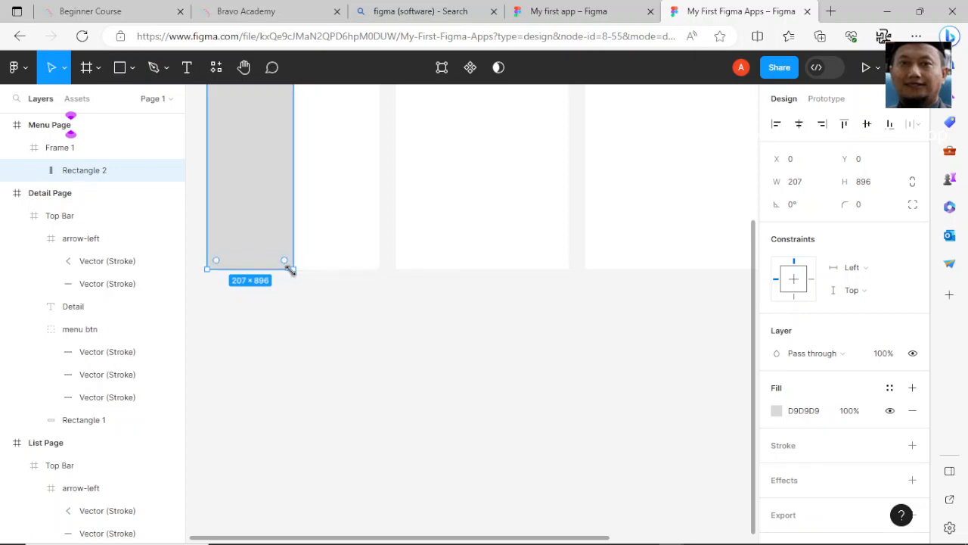
pyautogui.scroll(5, 330, 304)
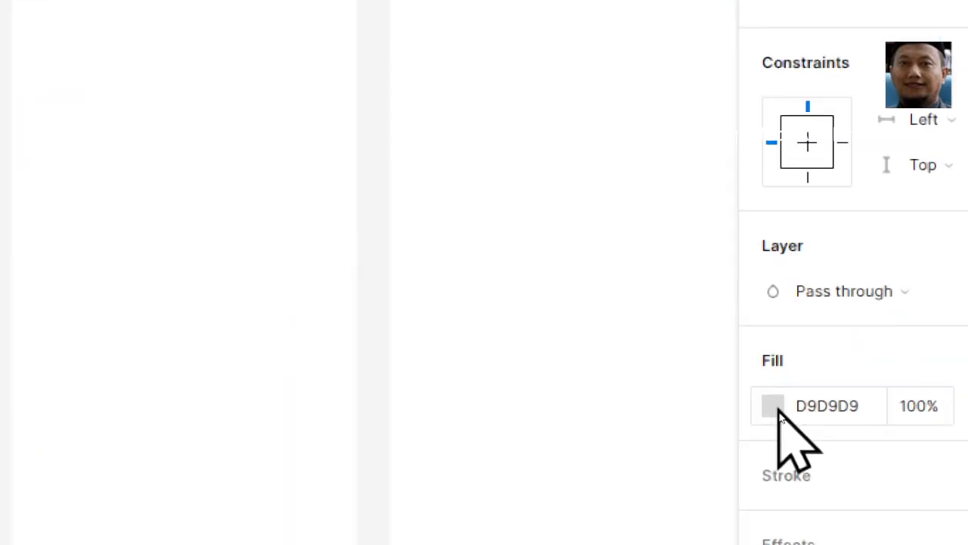
pyautogui.click(773, 406)
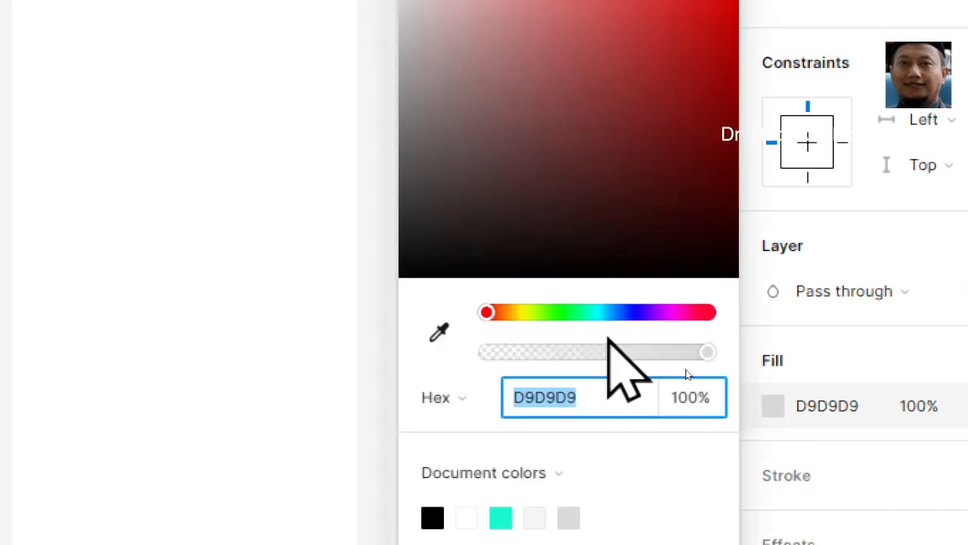
pyautogui.click(587, 313)
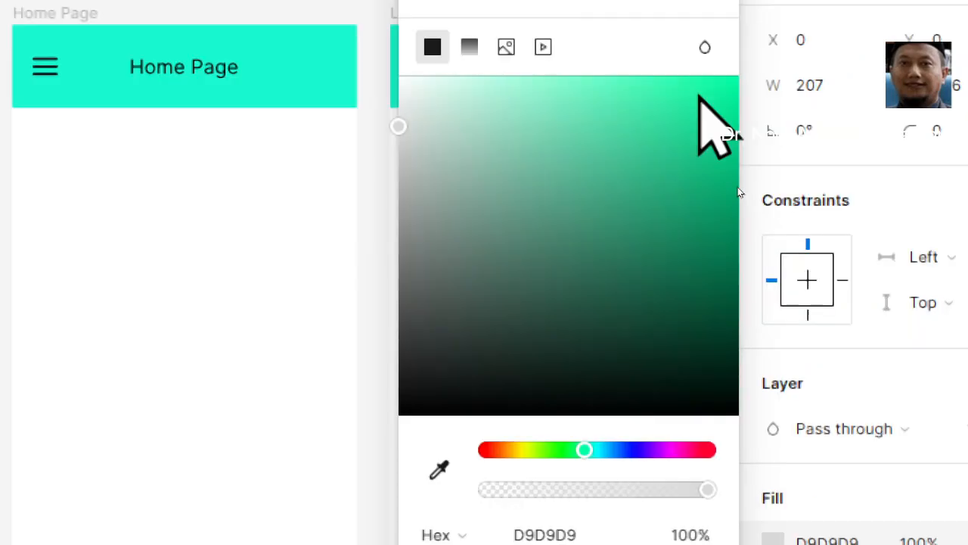
pyautogui.click(697, 85)
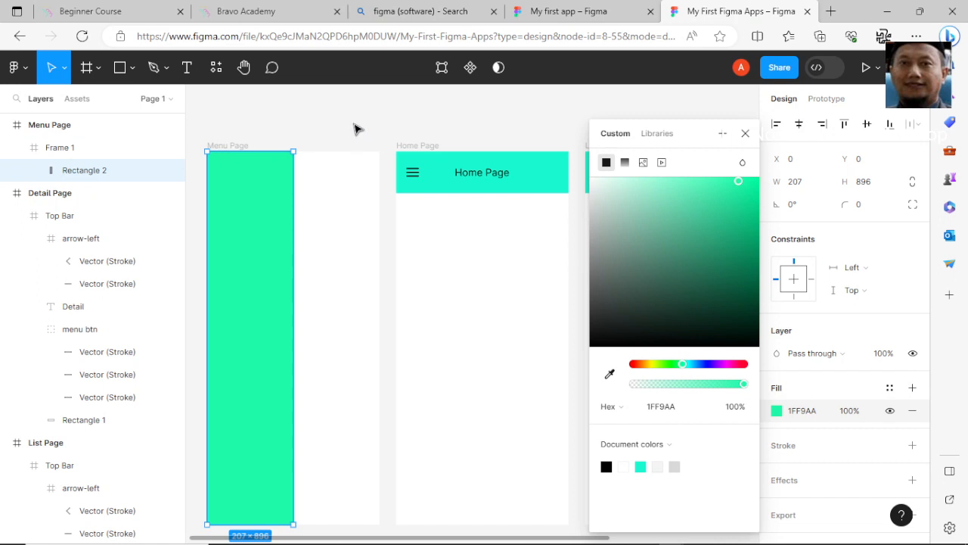
pyautogui.click(390, 131)
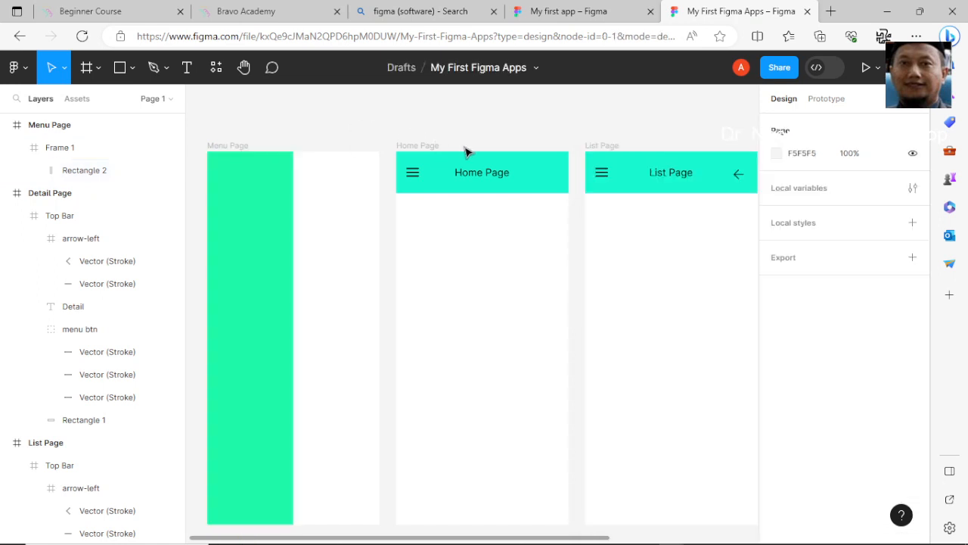
pyautogui.click(321, 192)
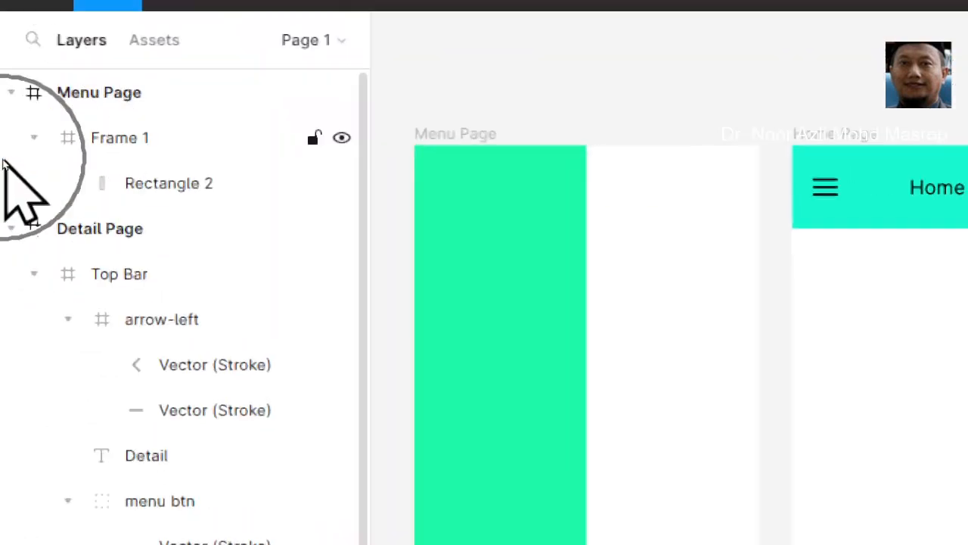
pyautogui.click(45, 106)
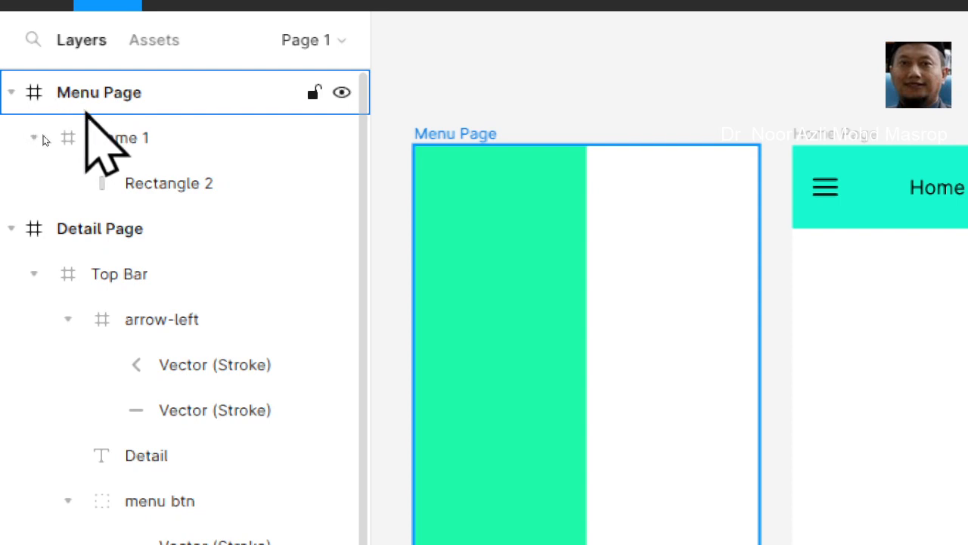
pyautogui.click(46, 142)
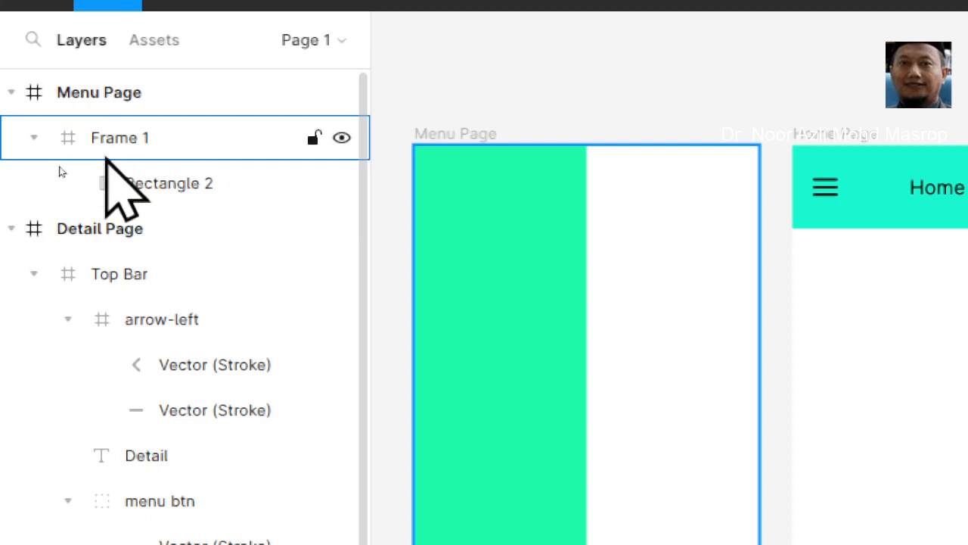
pyautogui.click(75, 180)
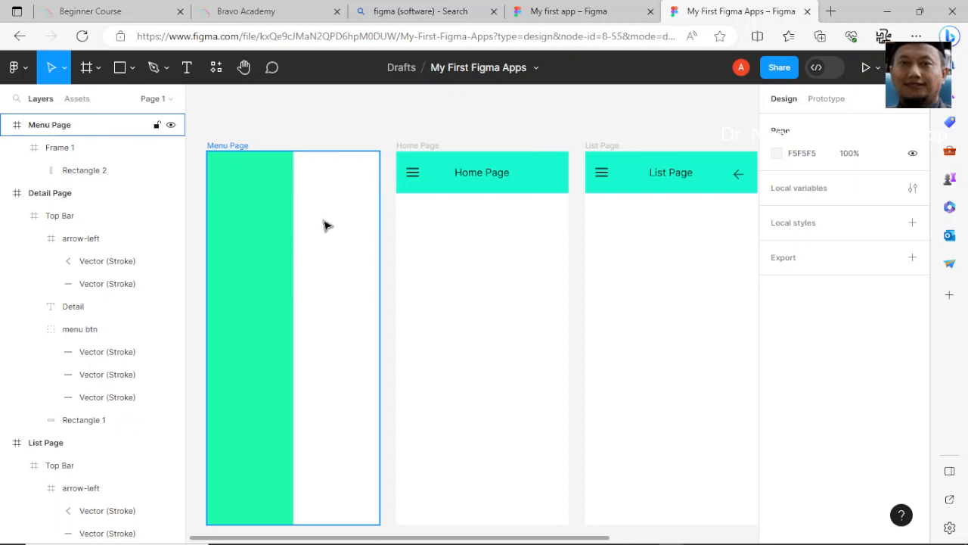
# - Insert the home icon from the Feather Icons plugin and place it on the green panel of the Menu Page
pyautogui.rightClick(327, 227)
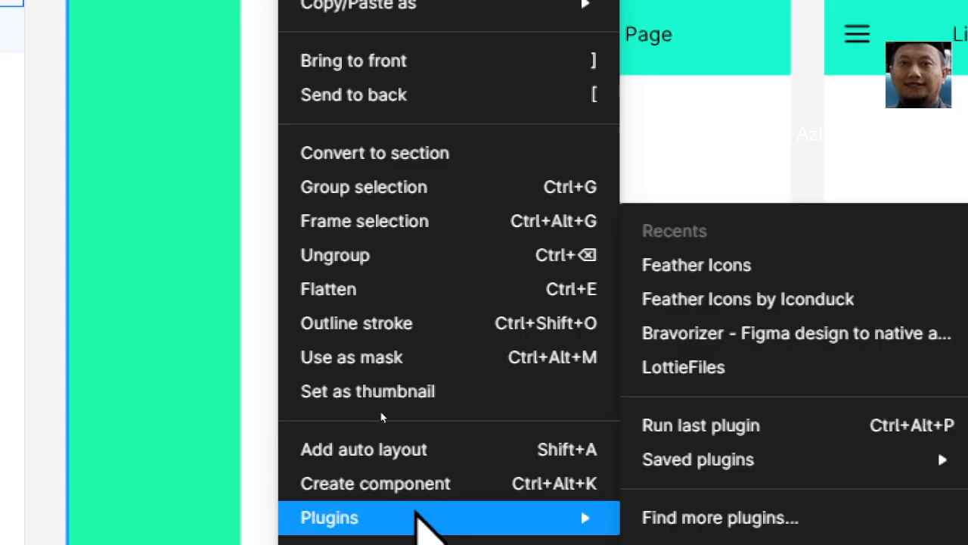
pyautogui.moveTo(593, 517)
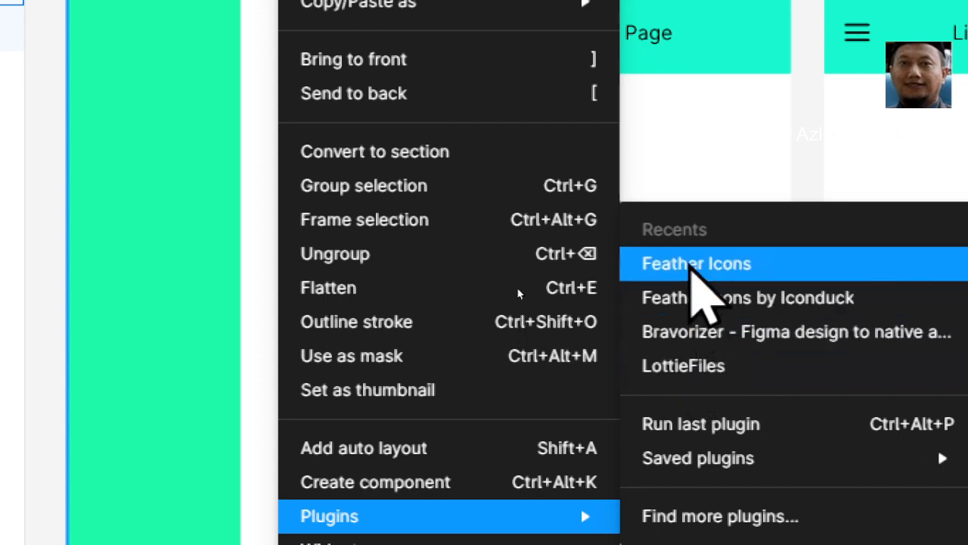
pyautogui.click(691, 266)
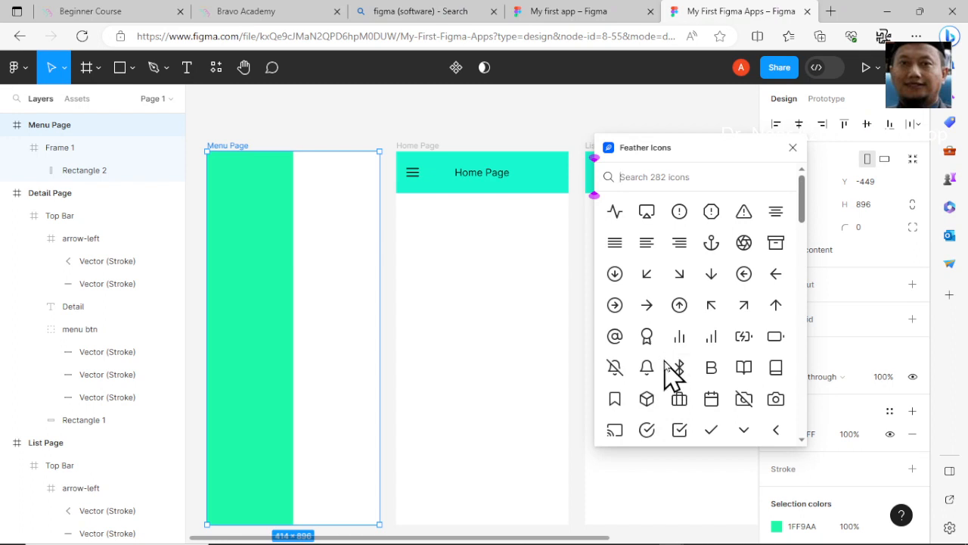
pyautogui.scroll(-3, 672, 370)
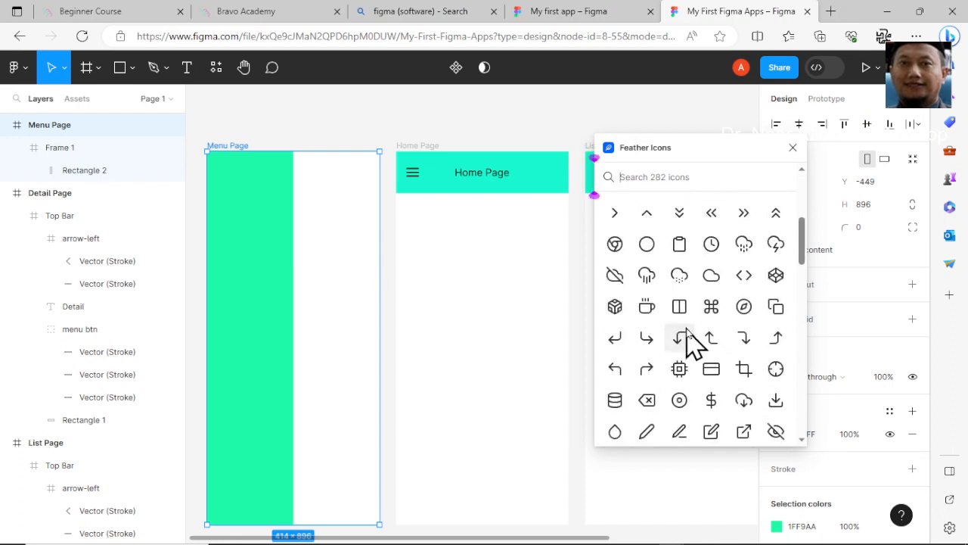
pyautogui.scroll(-5, 692, 341)
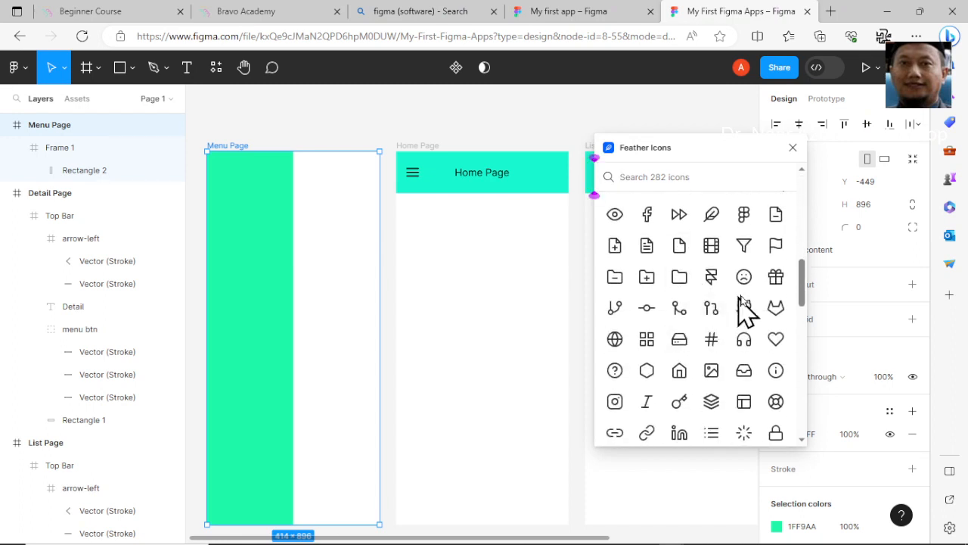
pyautogui.scroll(5, 760, 308)
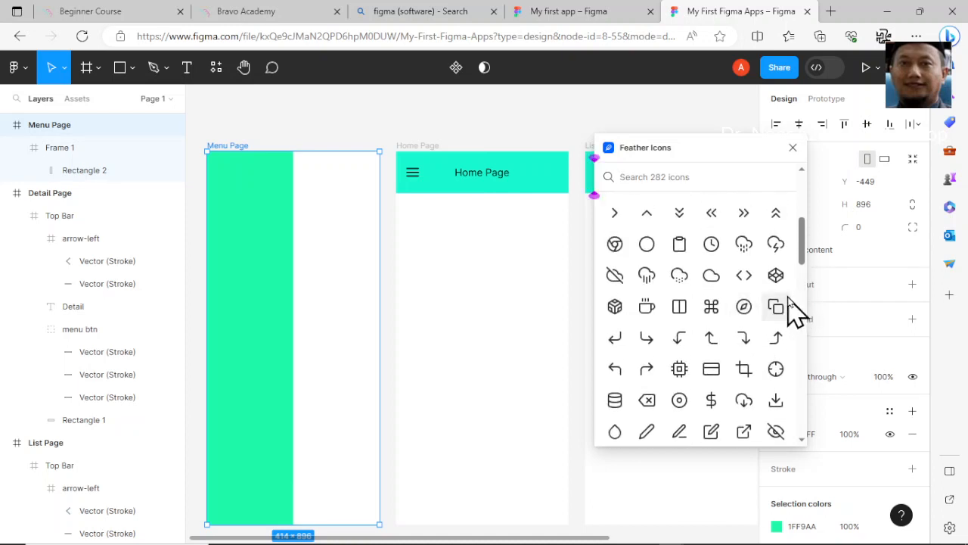
pyautogui.scroll(3, 792, 310)
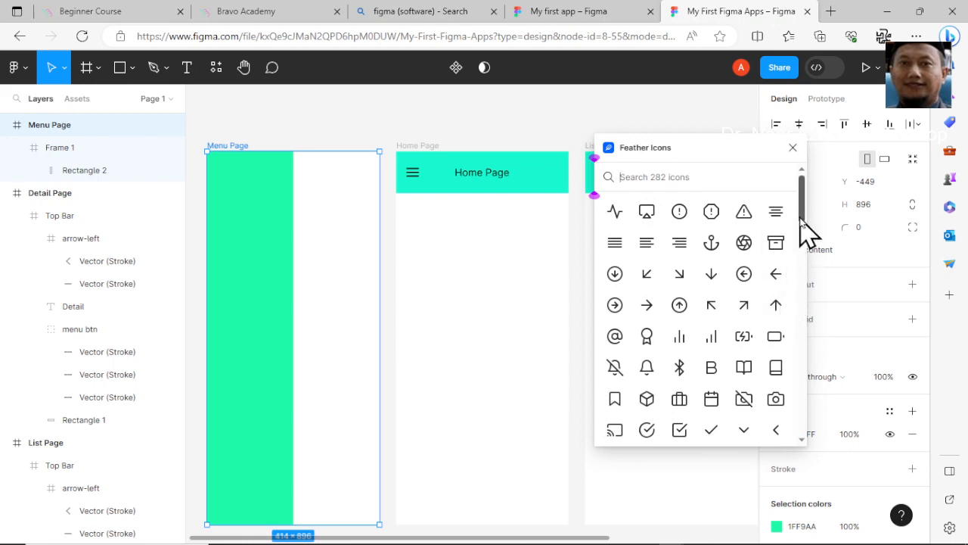
pyautogui.scroll(-2, 805, 231)
pyautogui.moveTo(805, 232); pyautogui.dragTo(798, 401)
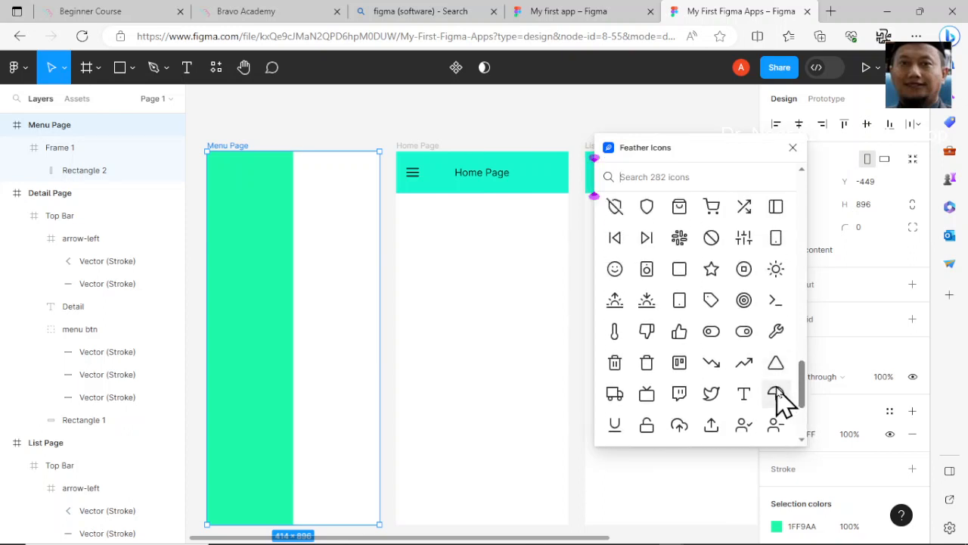
pyautogui.scroll(7, 678, 280)
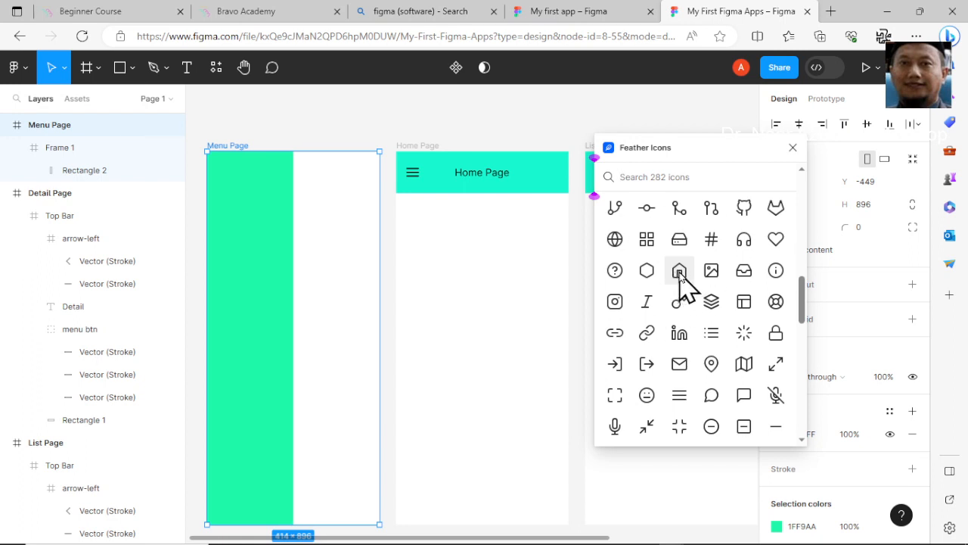
pyautogui.click(680, 276)
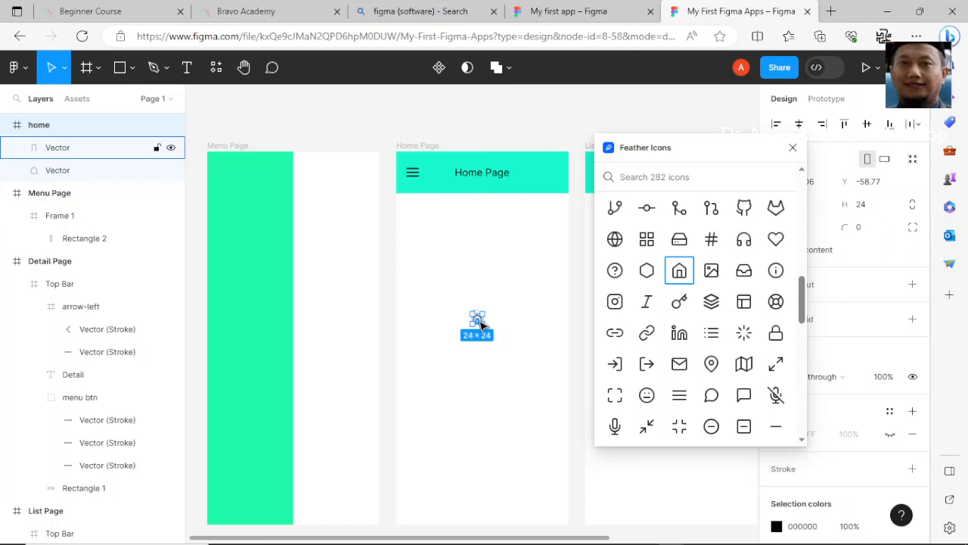
pyautogui.moveTo(481, 324); pyautogui.dragTo(237, 339)
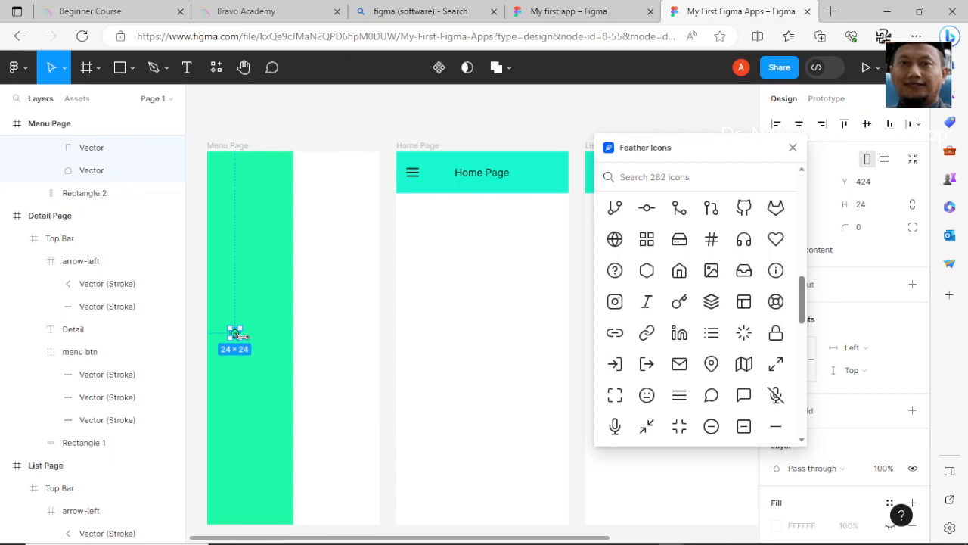
# - Delete the two vectors inside the home icon on the green panel
pyautogui.scroll(1, 240, 339)
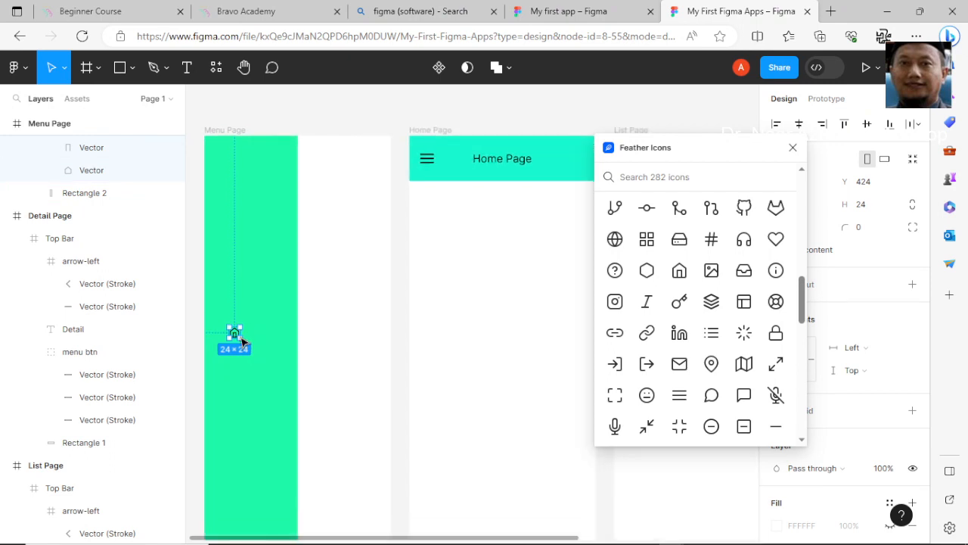
pyautogui.scroll(-1, 240, 339)
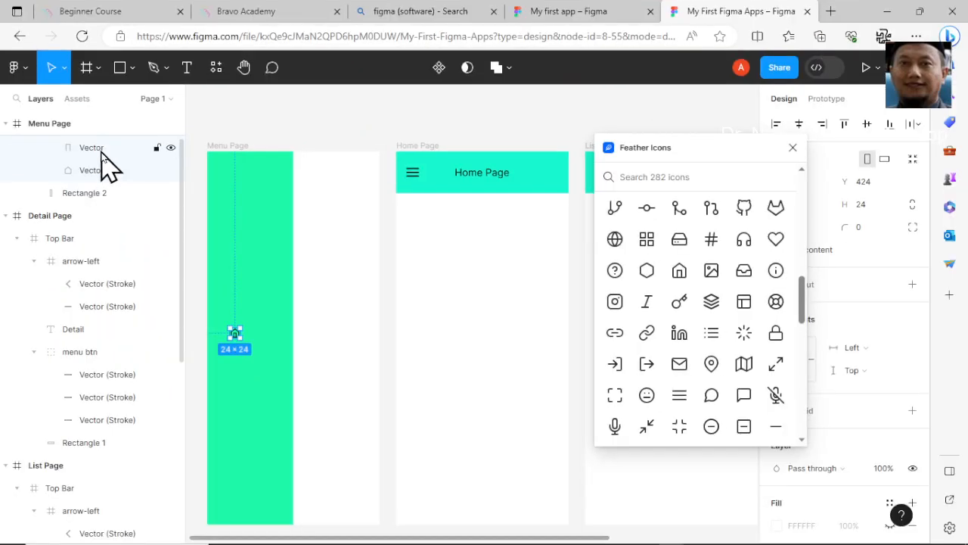
pyautogui.keyDown('shift'); pyautogui.click(91, 172); pyautogui.keyUp('shift')
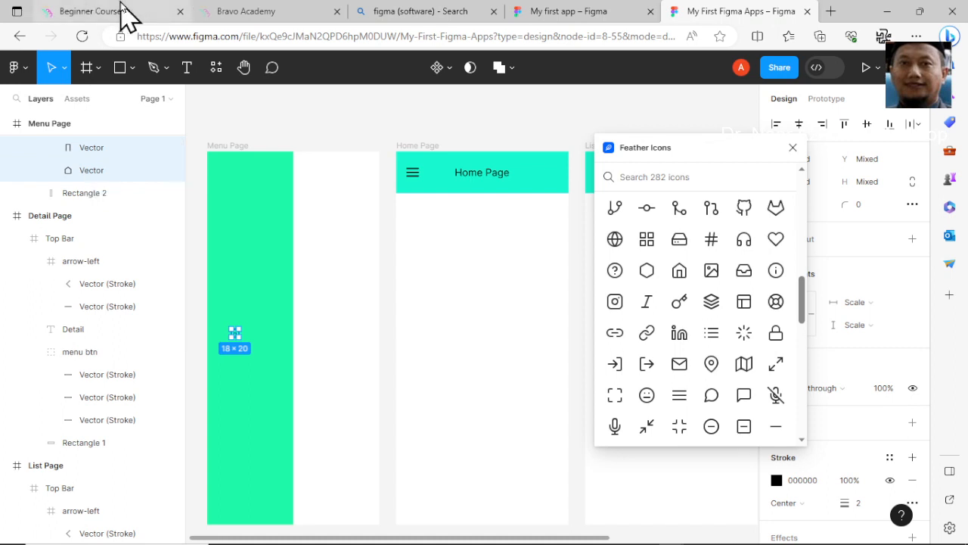
pyautogui.press('Delete')
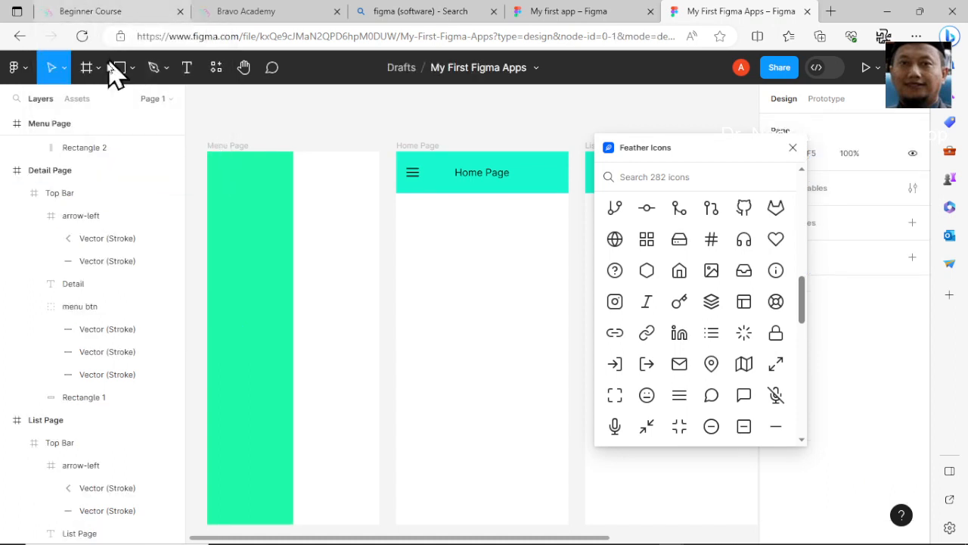
# - Reopen the Feather Icons plugin for the Menu Page, insert the home icon and place it midway down the green panel
pyautogui.rightClick(317, 282)
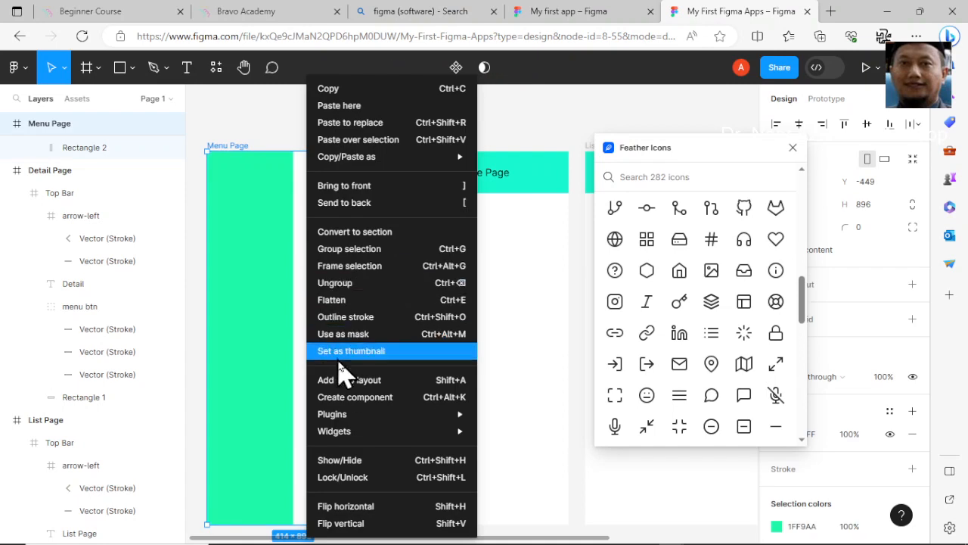
pyautogui.moveTo(349, 417)
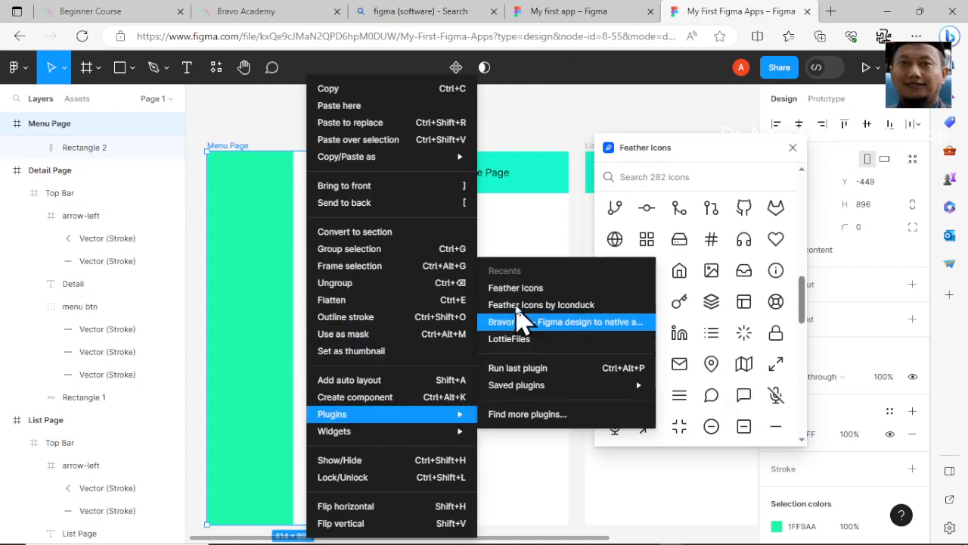
pyautogui.click(530, 289)
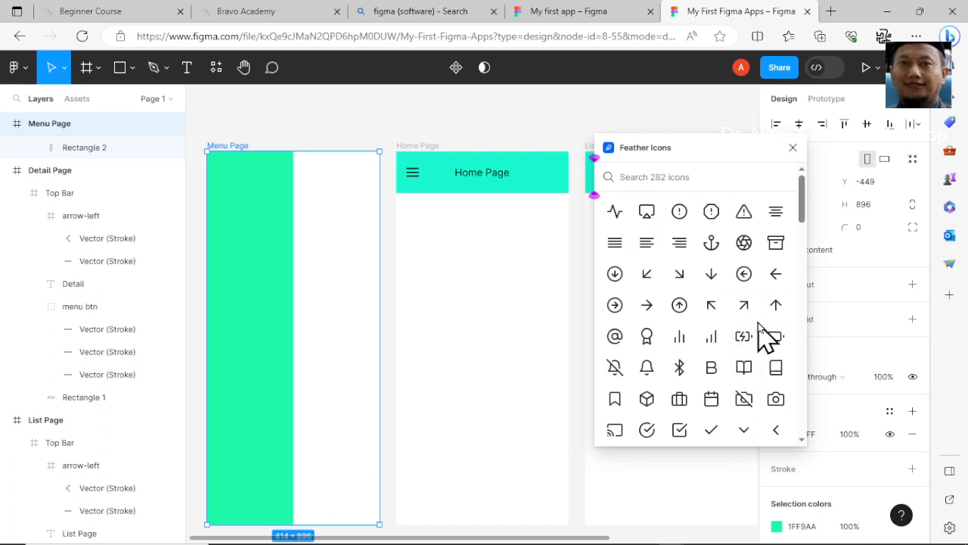
pyautogui.scroll(-5, 764, 333)
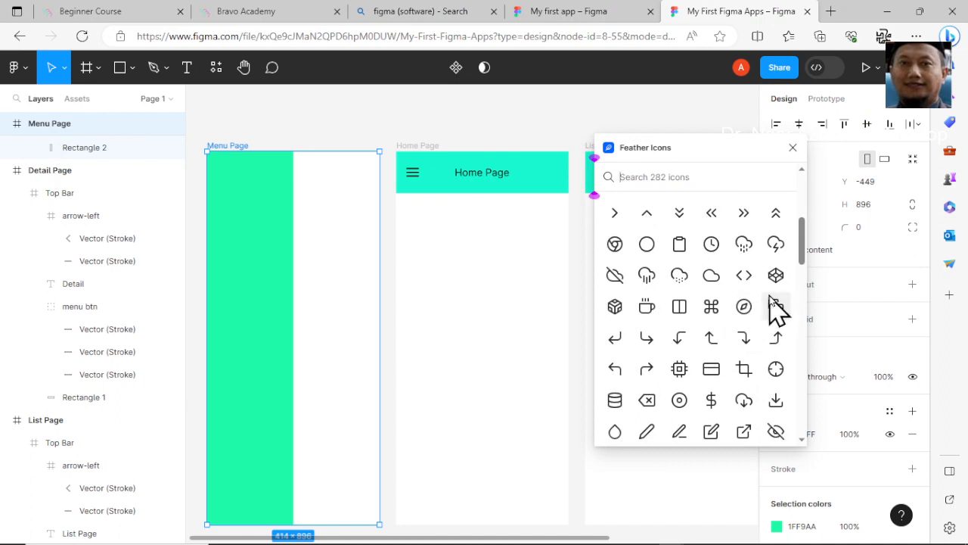
pyautogui.moveTo(804, 259); pyautogui.dragTo(794, 210)
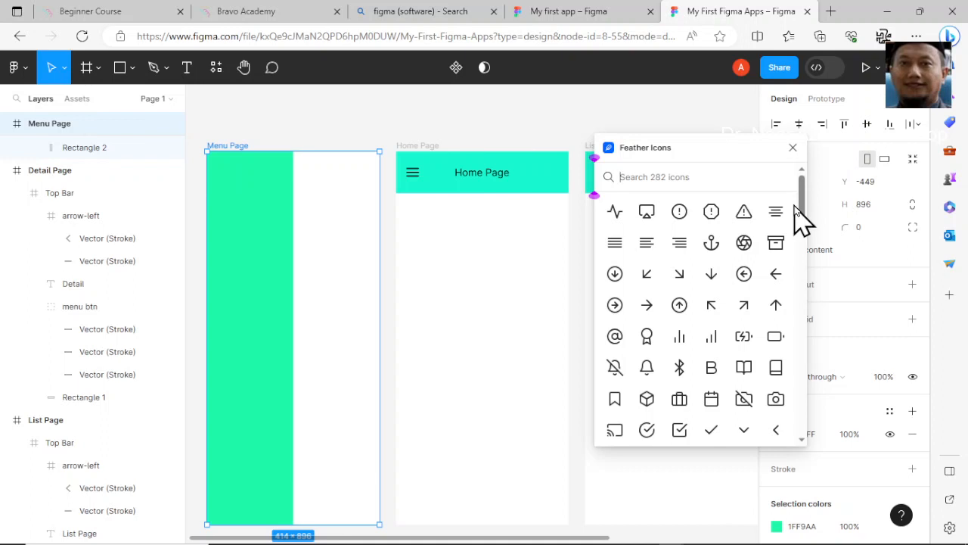
pyautogui.moveTo(792, 202); pyautogui.dragTo(791, 305)
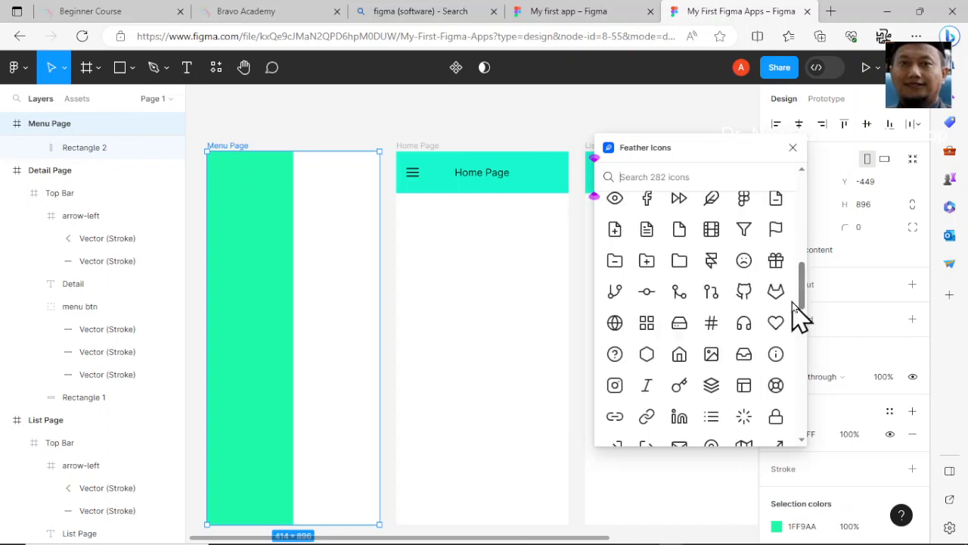
pyautogui.click(678, 357)
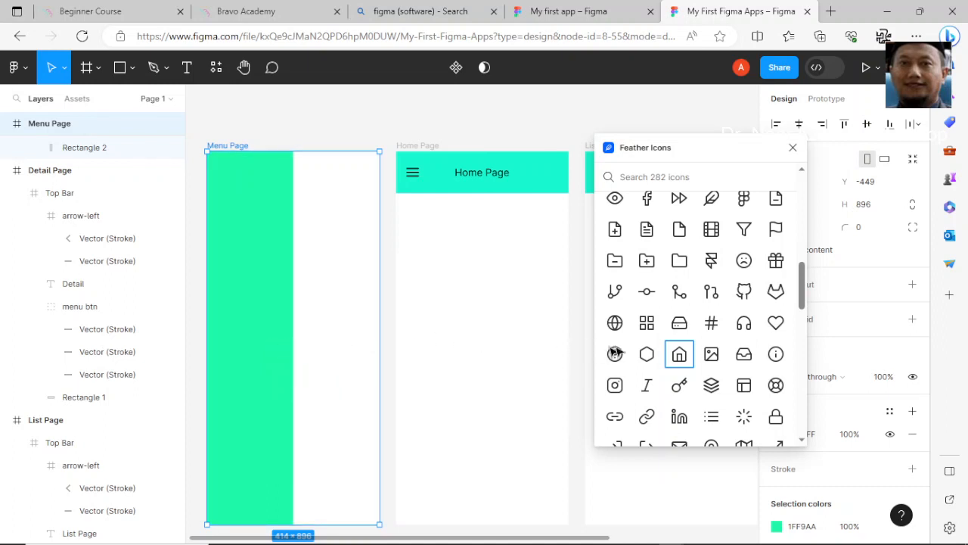
pyautogui.click(680, 356)
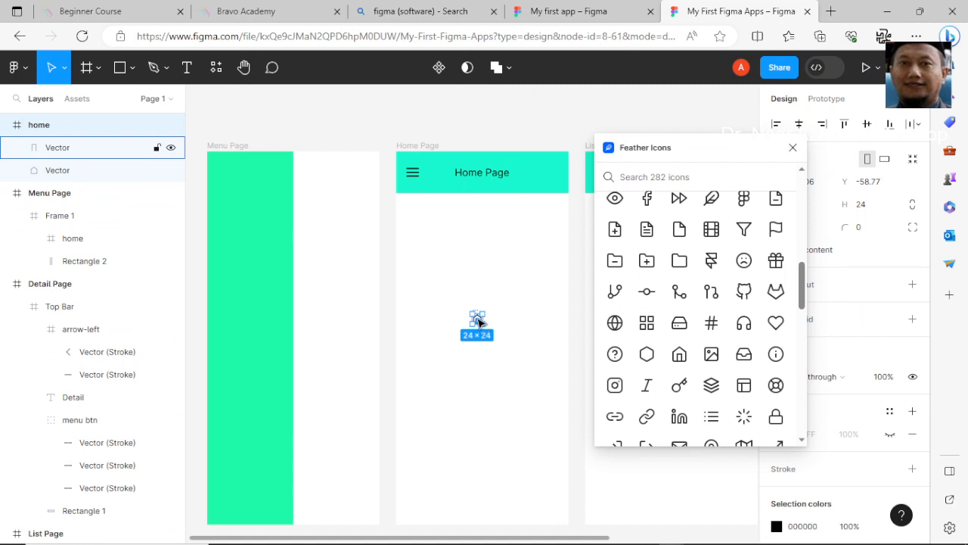
pyautogui.moveTo(480, 325); pyautogui.dragTo(245, 329)
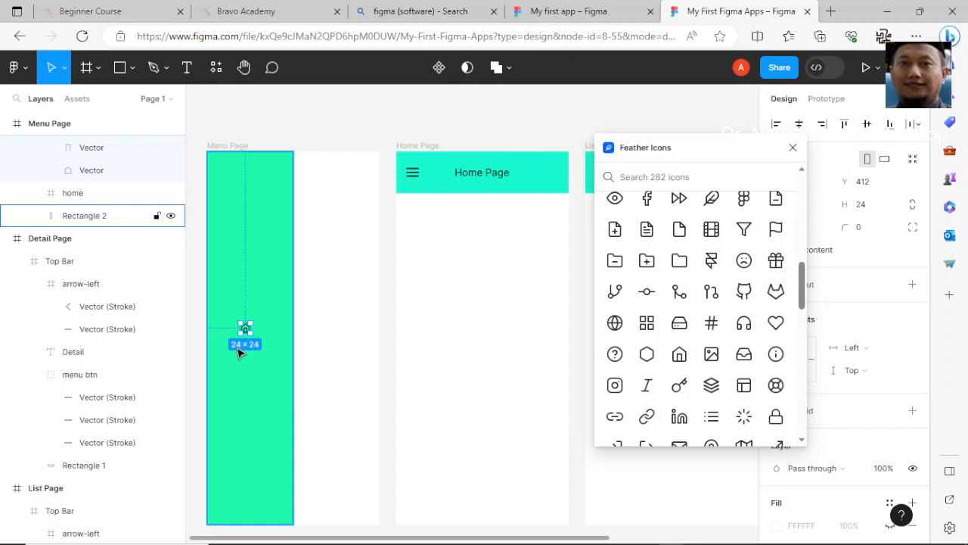
# - Enlarge the home icon to about 68 × 58 and move it close to the green panel's left edge
pyautogui.press('alt')
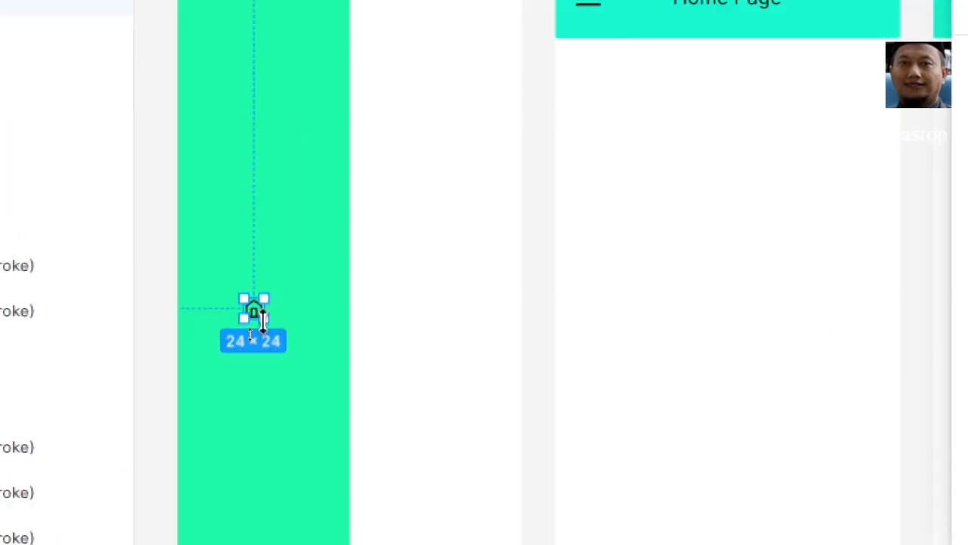
pyautogui.moveTo(263, 322); pyautogui.dragTo(321, 356)
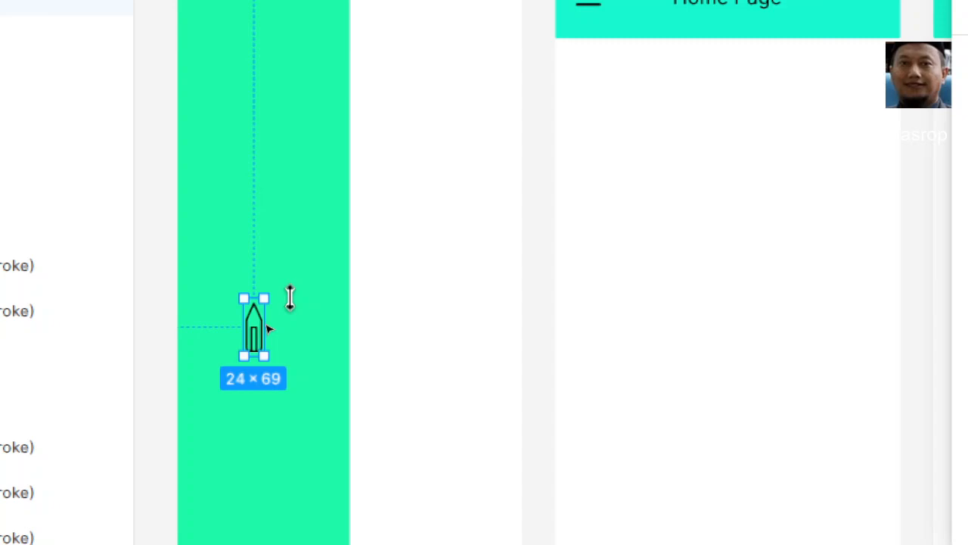
pyautogui.moveTo(264, 356); pyautogui.dragTo(301, 353)
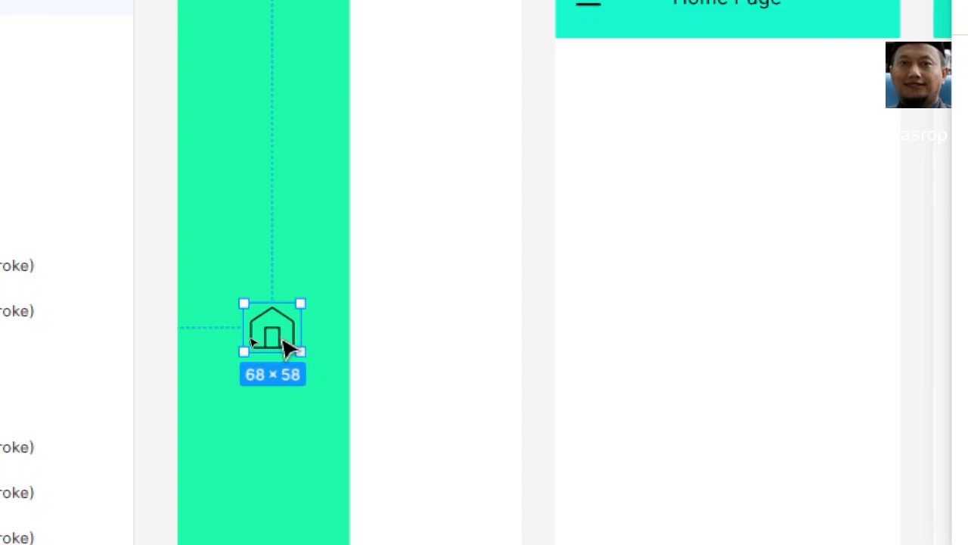
pyautogui.moveTo(284, 341); pyautogui.dragTo(227, 340)
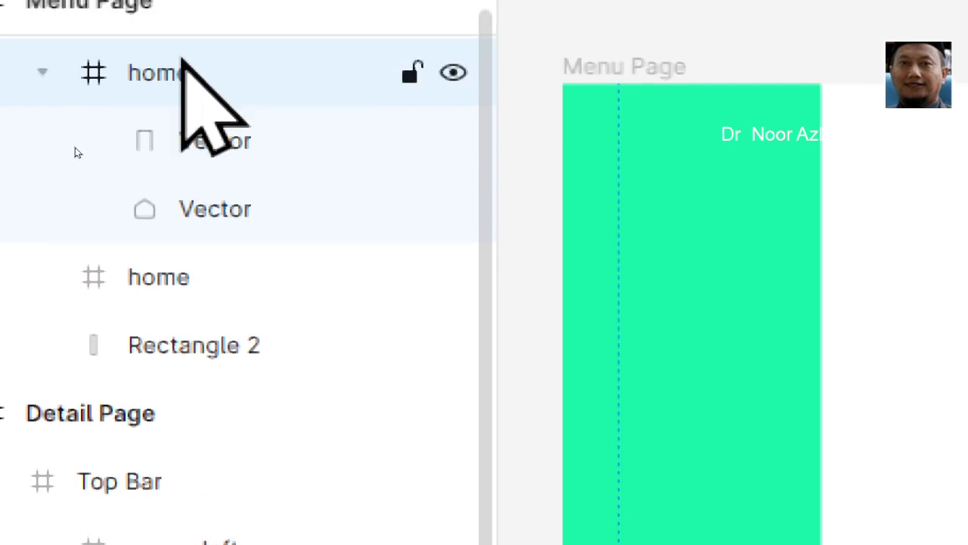
# - Delete the leftover empty home frame that lies below the enlarged home icon in the layer order
pyautogui.click(128, 270)
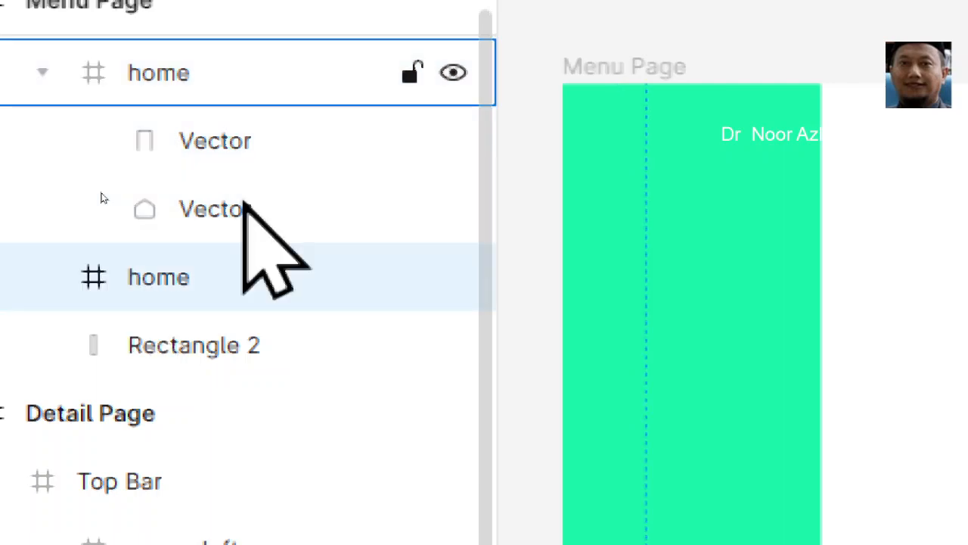
pyautogui.click(196, 73)
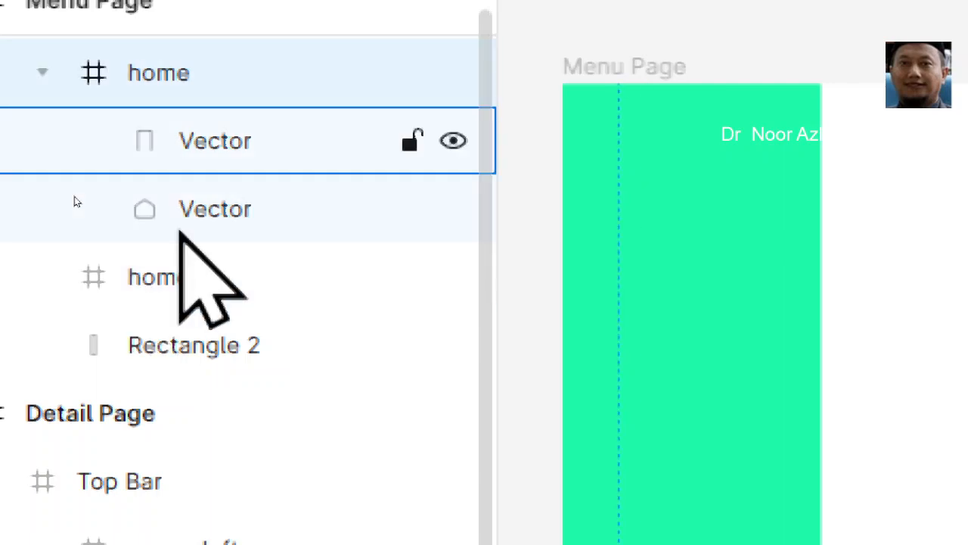
pyautogui.click(148, 289)
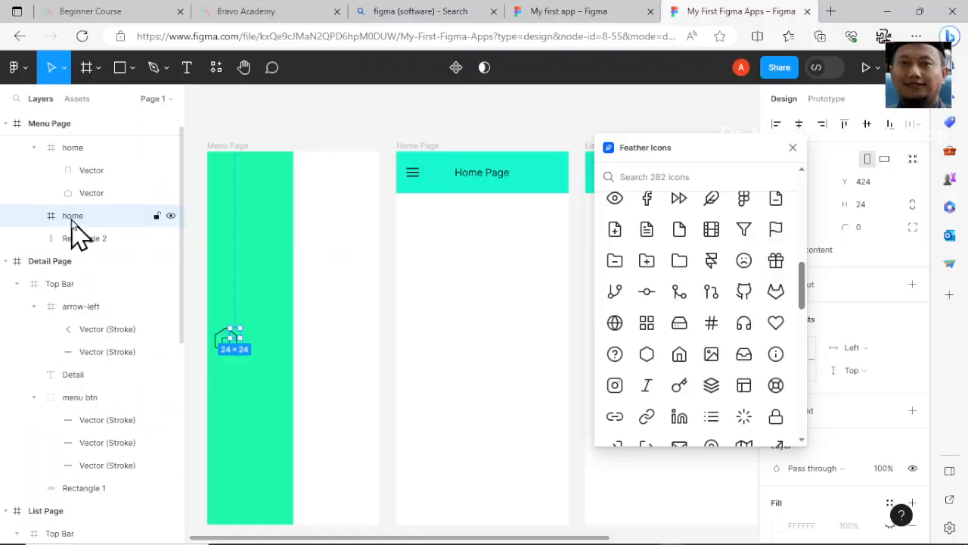
pyautogui.click(150, 285)
pyautogui.press('Delete')
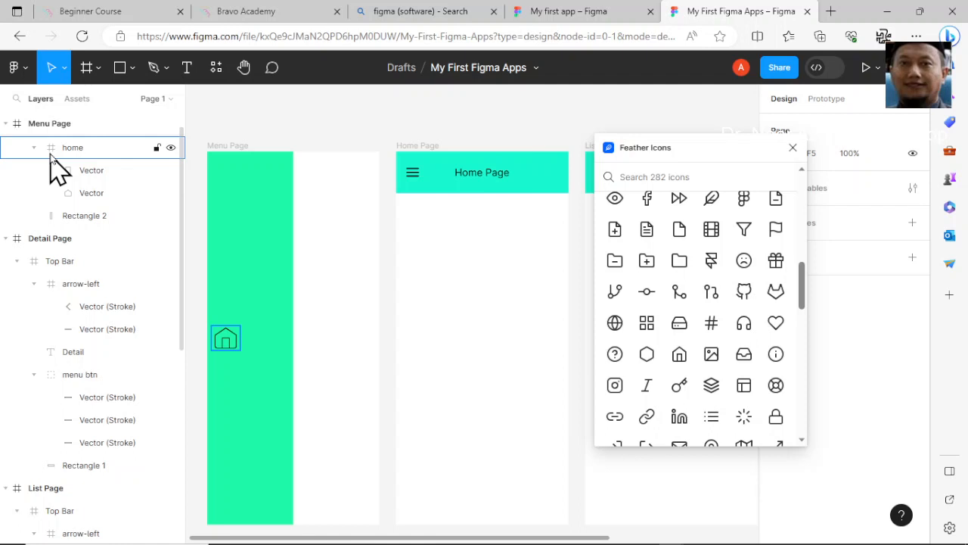
# - Rename the home icon's frame on the Menu Page to "home Btn" and outline the icon's strokes
pyautogui.doubleClick(90, 146)
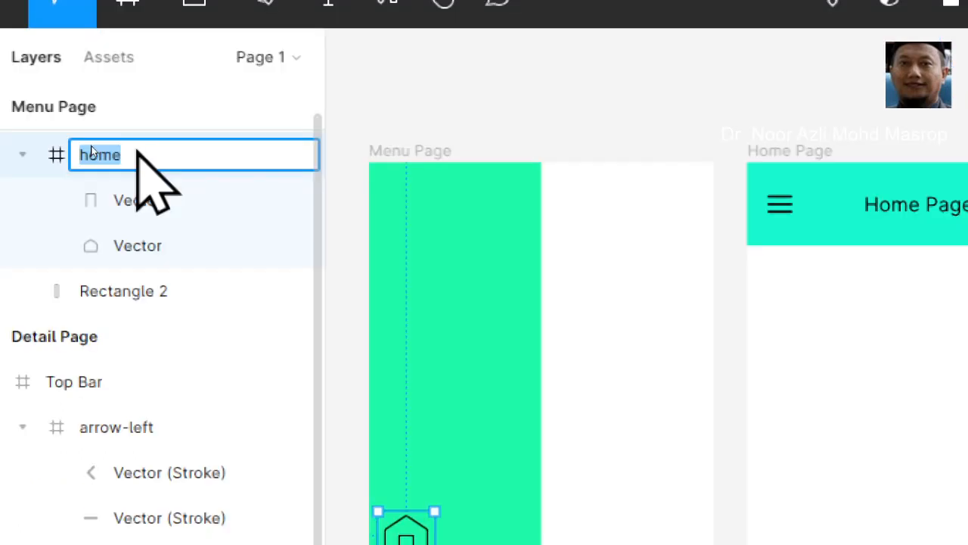
pyautogui.click(121, 155)
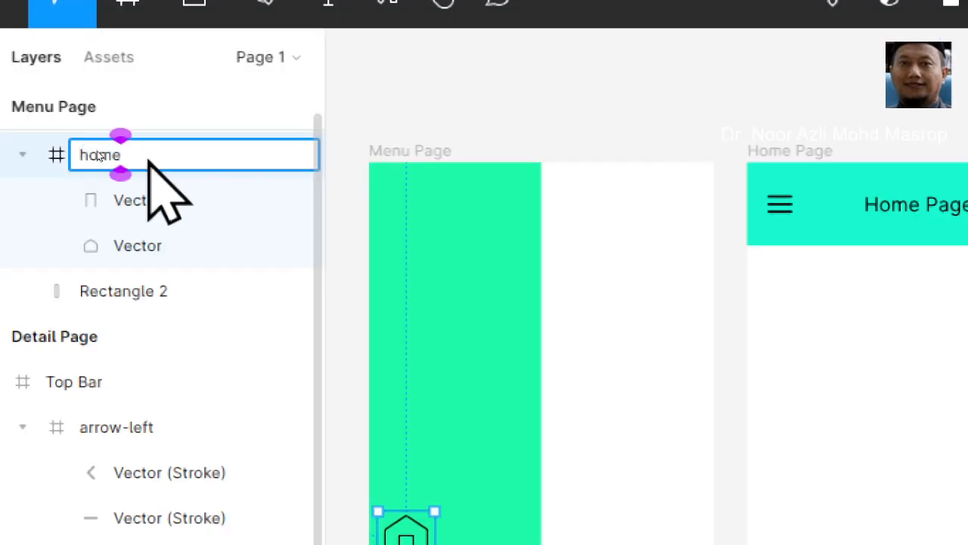
pyautogui.write('B')
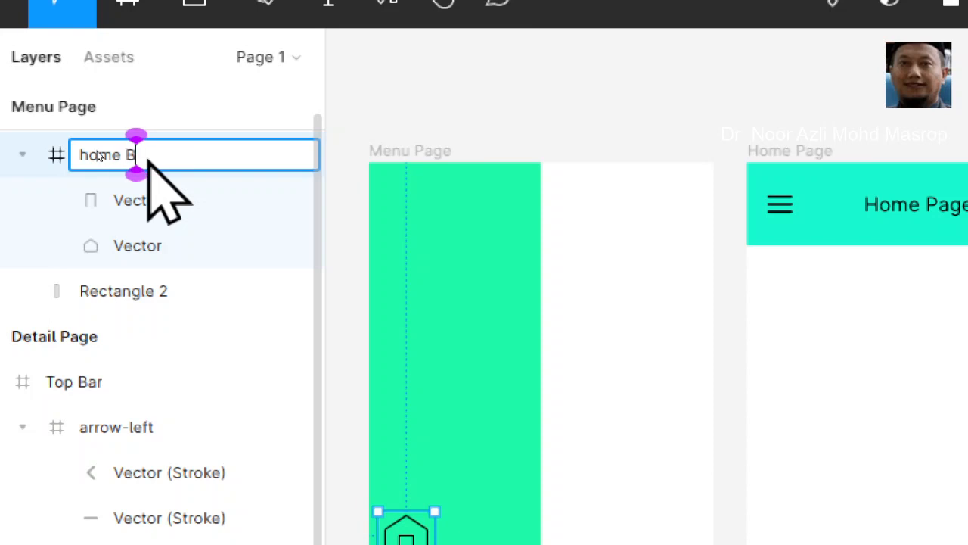
pyautogui.write('tn')
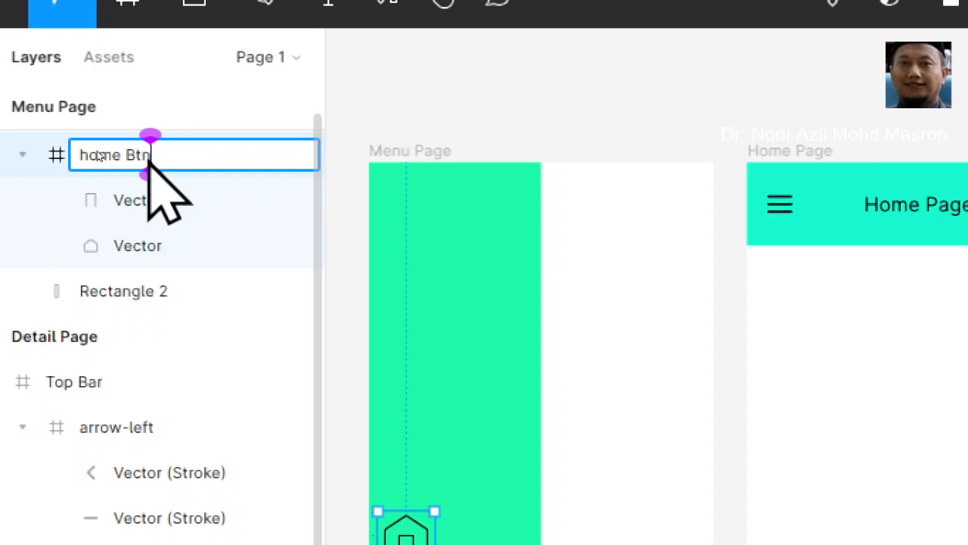
pyautogui.press('Return')
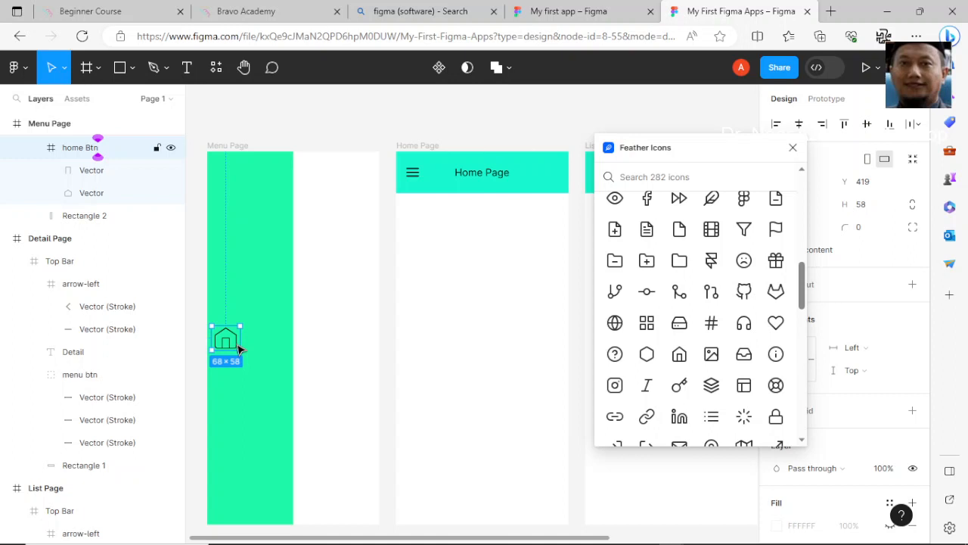
pyautogui.rightClick(236, 345)
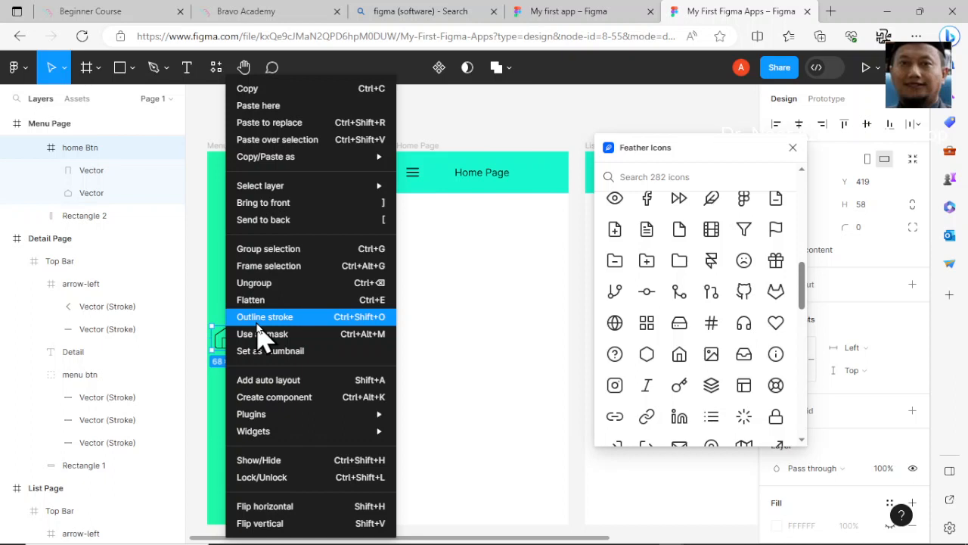
pyautogui.click(258, 318)
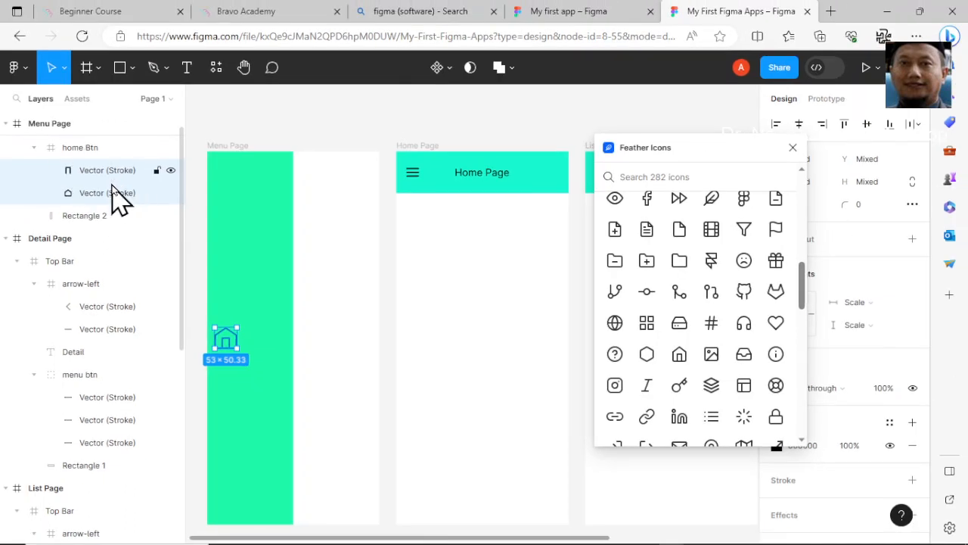
# - Add a "Home" text label beside the home icon on the green panel and align it vertically with the icon
pyautogui.click(189, 69)
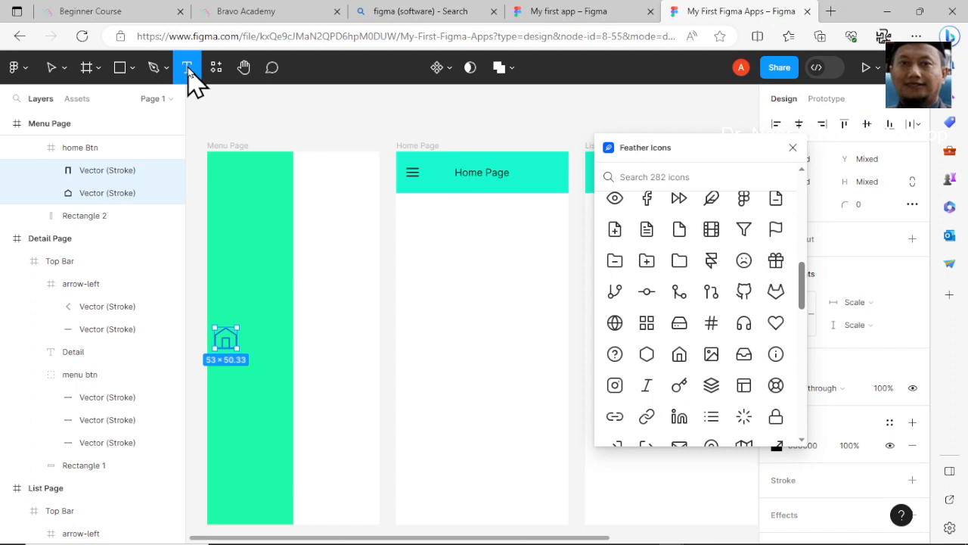
pyautogui.click(249, 339)
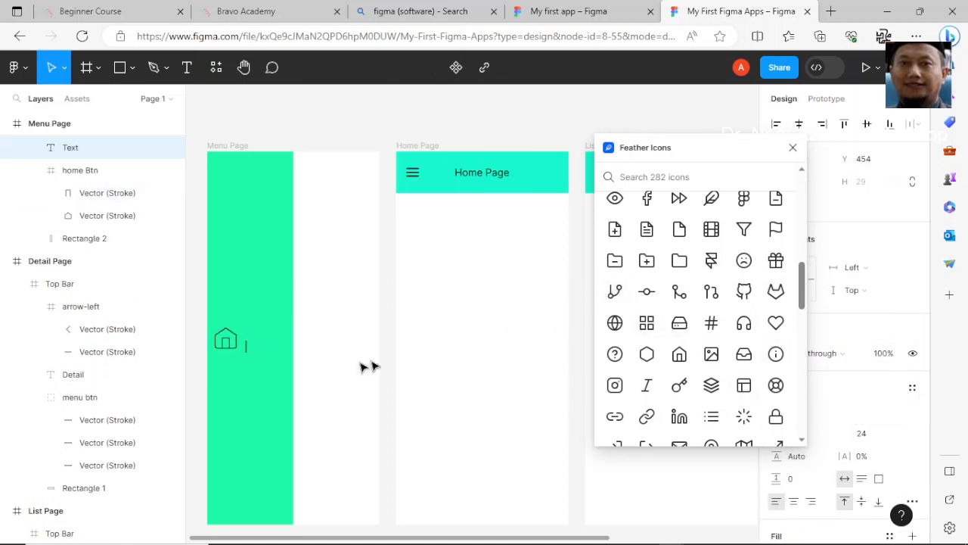
pyautogui.write('Home')
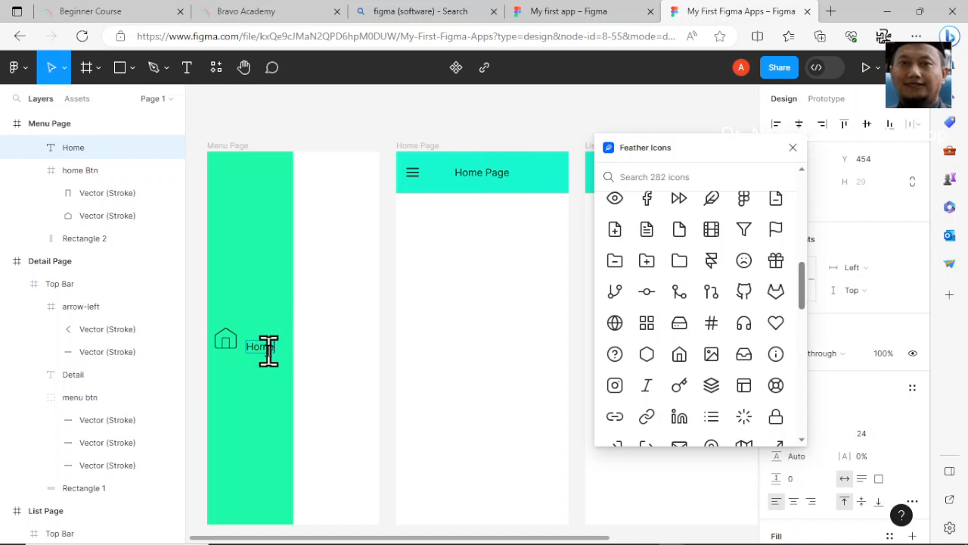
pyautogui.scroll(5, 259, 351)
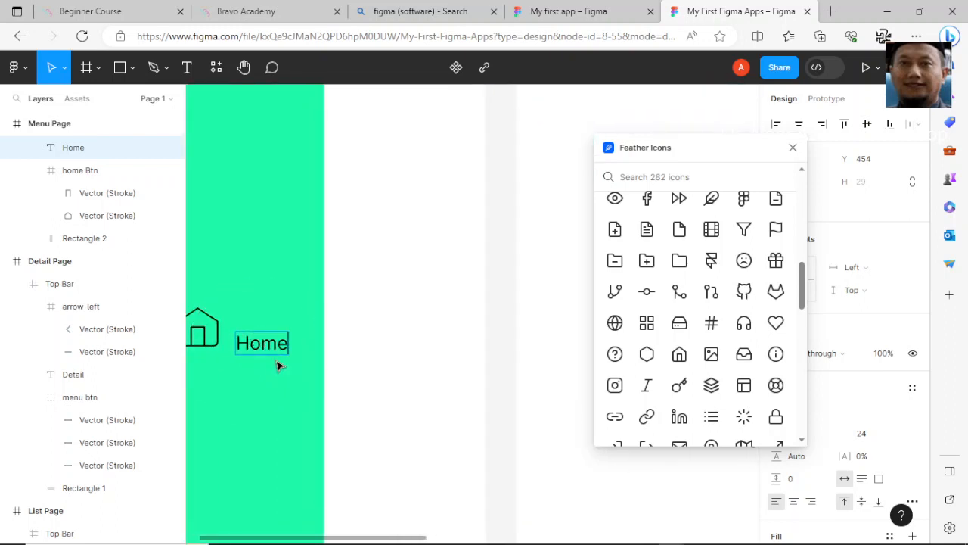
pyautogui.click(276, 352)
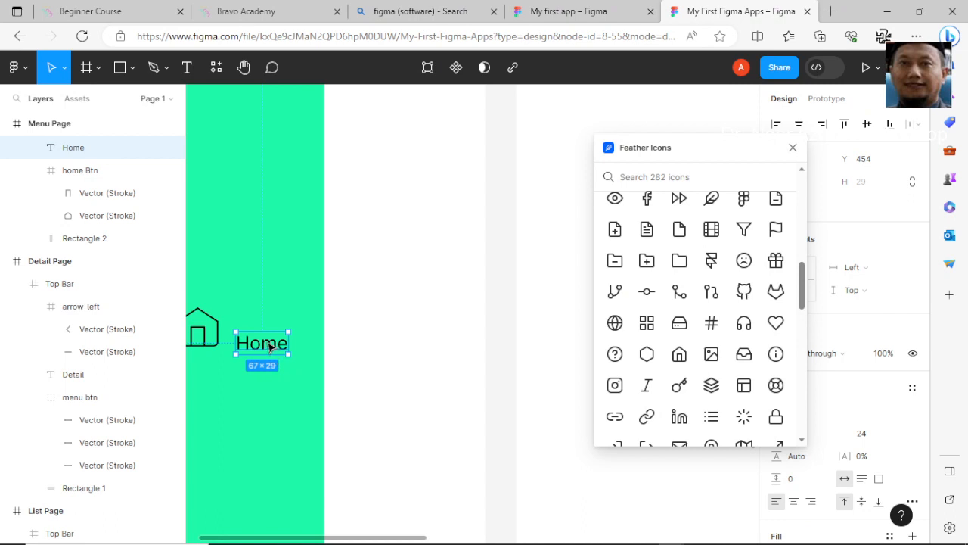
pyautogui.moveTo(276, 347)
pyautogui.mouseDown()
pyautogui.moveTo(264, 341)
pyautogui.moveTo(274, 338)
pyautogui.mouseUp()
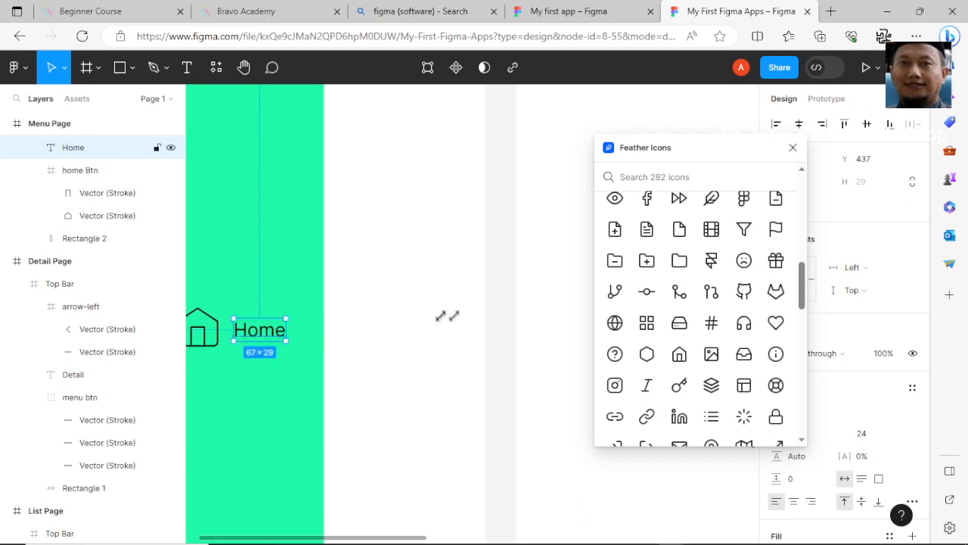
# - Set the Home label's font size to 32
pyautogui.click(876, 436)
pyautogui.click(897, 436)
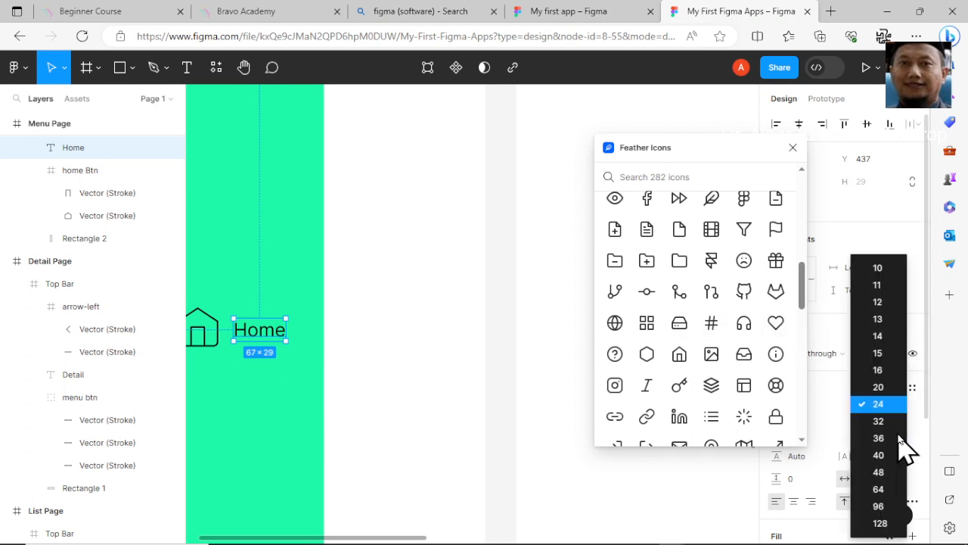
pyautogui.click(890, 423)
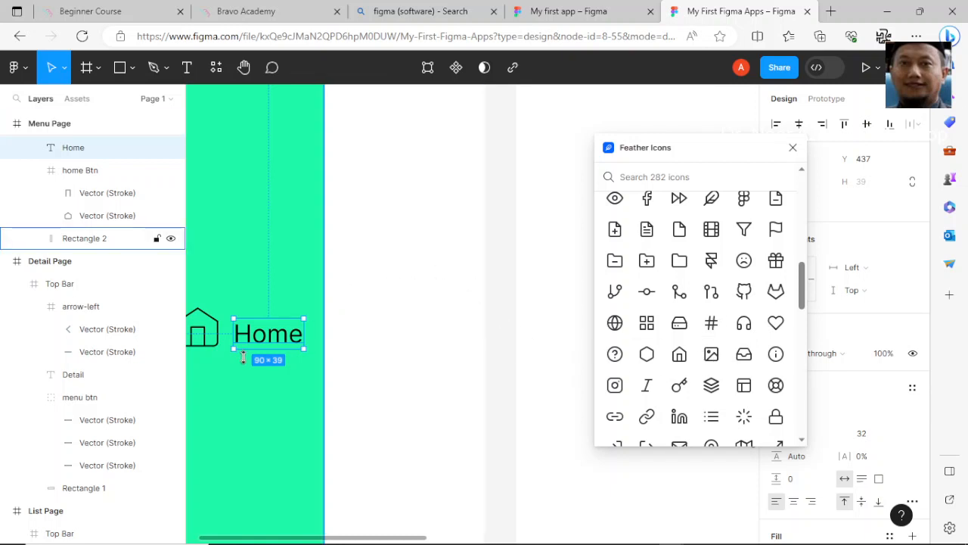
pyautogui.moveTo(317, 538); pyautogui.dragTo(296, 542)
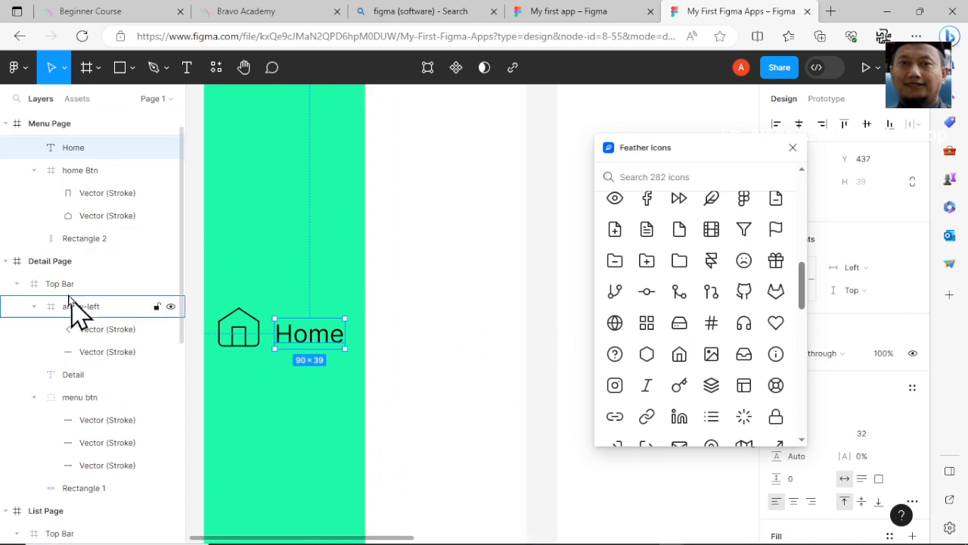
# - Insert the Feather list icon for the Menu Page and place it below the home icon at about 41 × 40
pyautogui.click(60, 125)
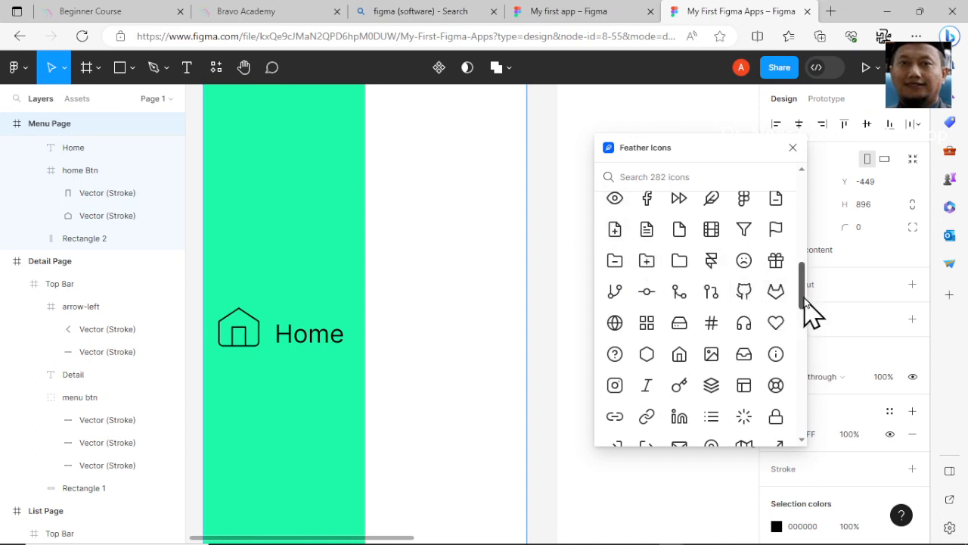
pyautogui.moveTo(804, 298); pyautogui.dragTo(800, 317)
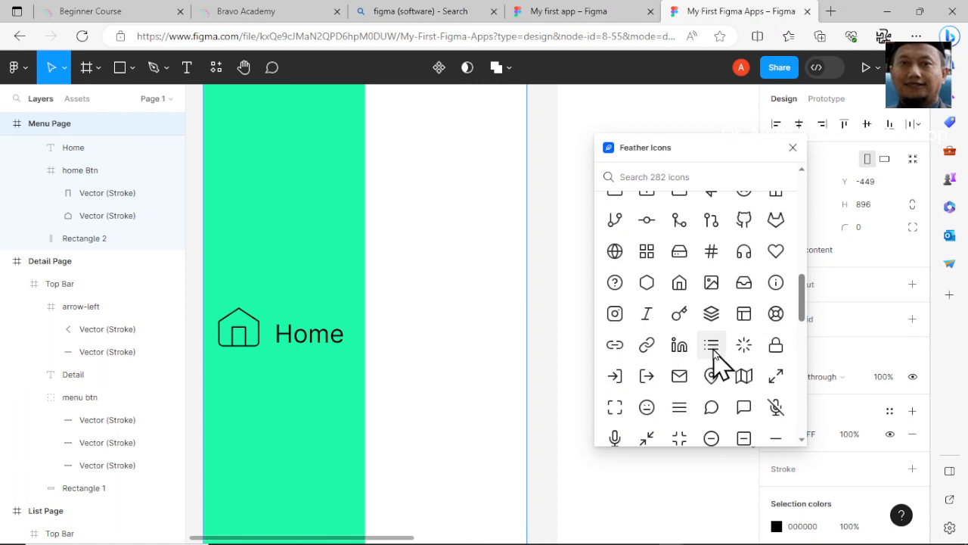
pyautogui.click(712, 346)
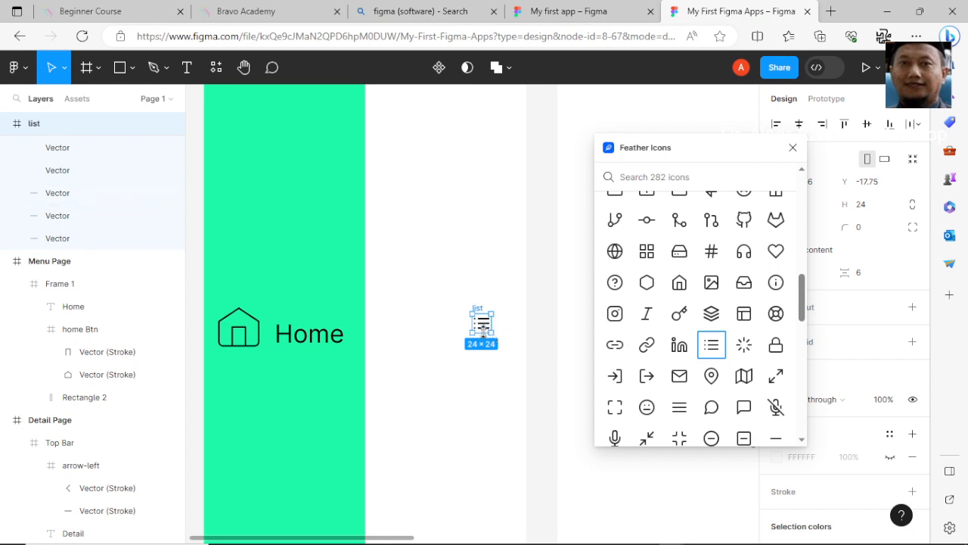
pyautogui.moveTo(499, 341); pyautogui.dragTo(244, 404)
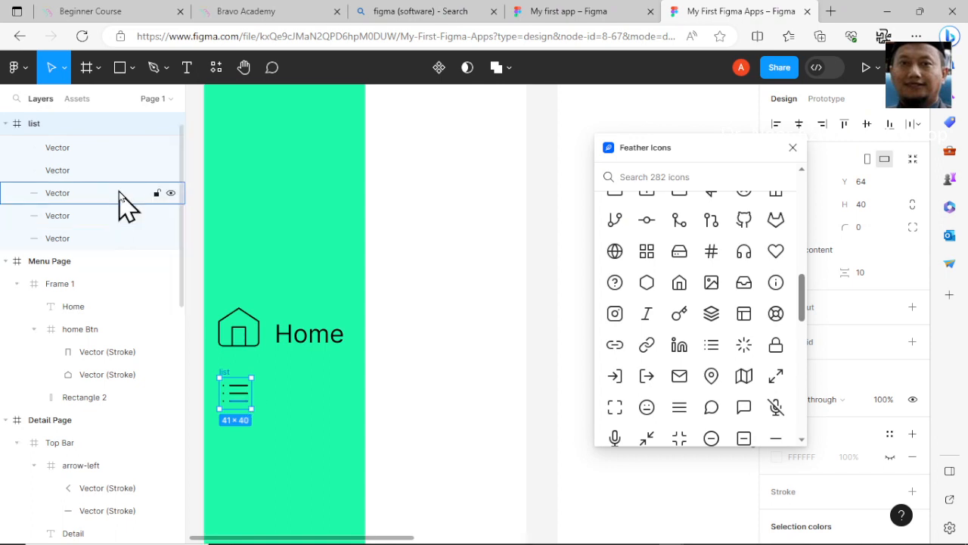
# - Outline the strokes of the list icon
pyautogui.rightClick(245, 410)
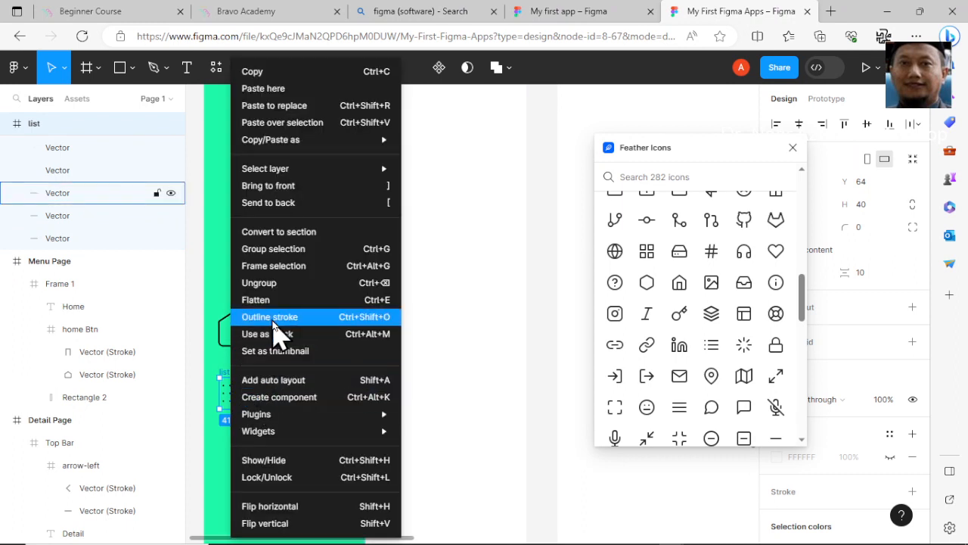
pyautogui.click(271, 318)
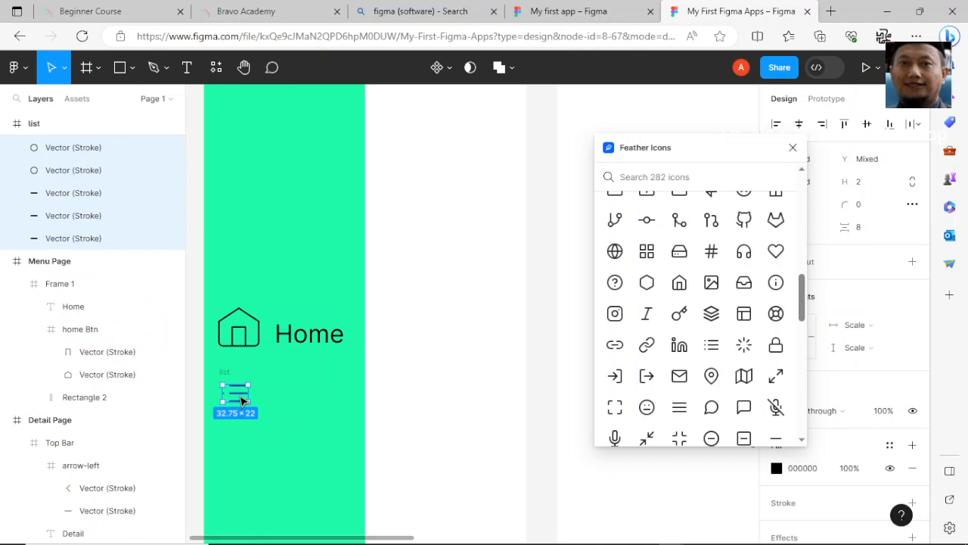
pyautogui.moveTo(242, 401); pyautogui.dragTo(258, 403)
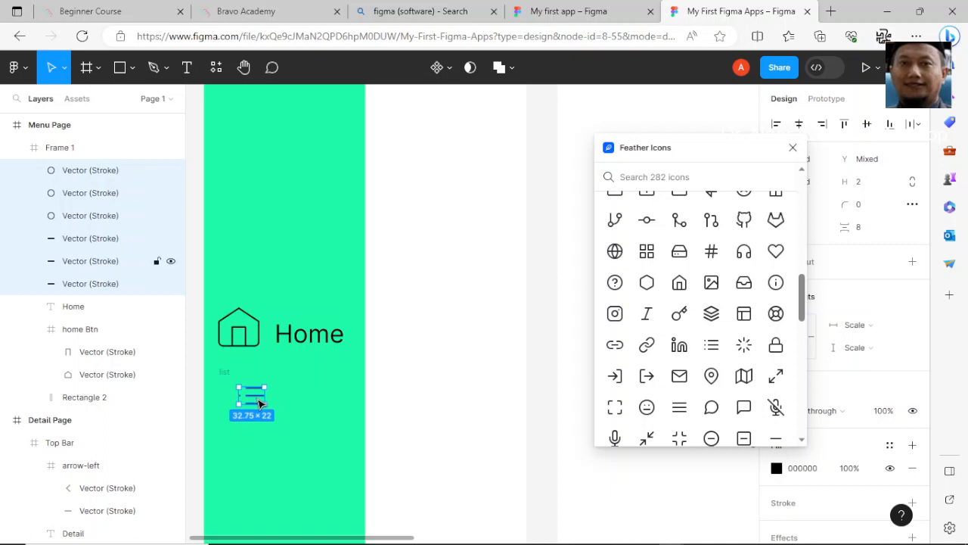
pyautogui.scroll(1, 102, 241)
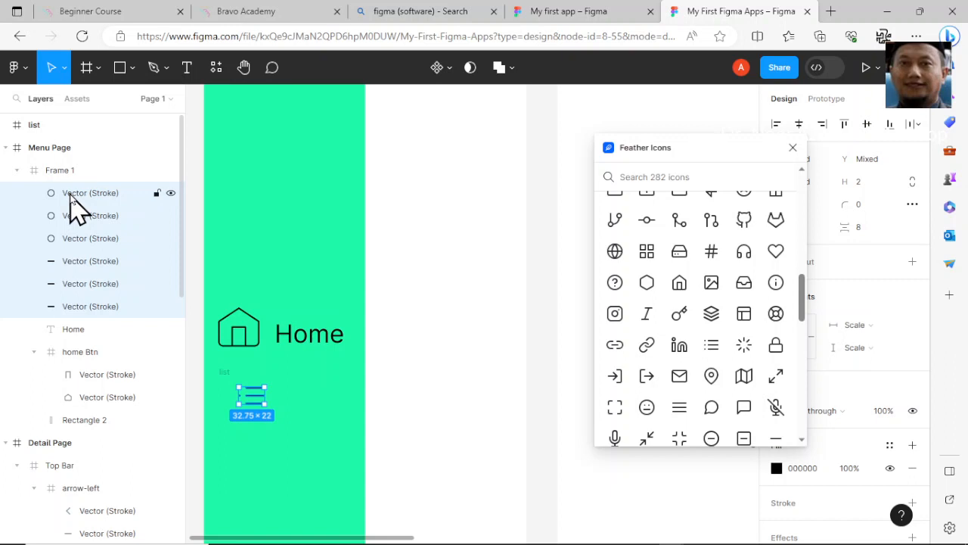
pyautogui.hotkey('ctrl', 'z')
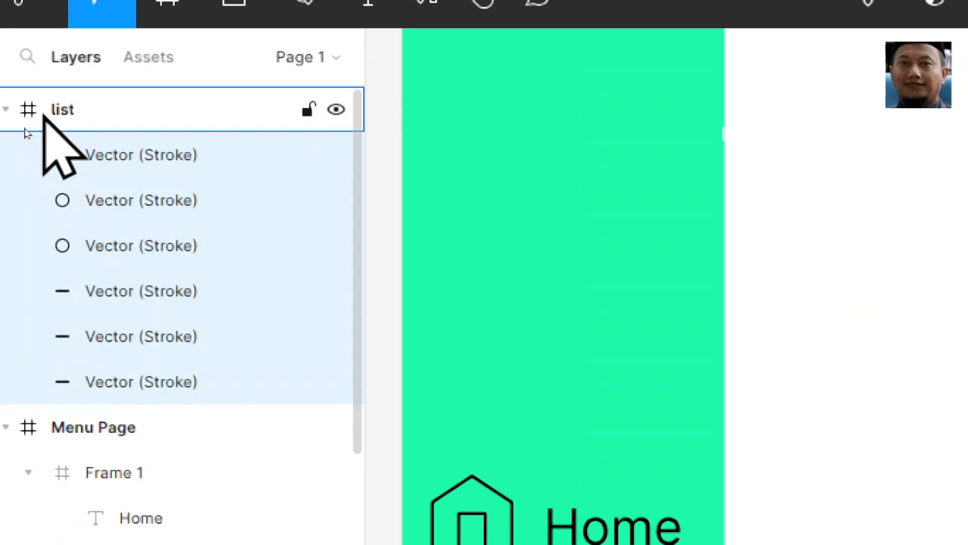
# - Try to shift the whole list icon frame slightly right and down below the home icon
pyautogui.click(43, 115)
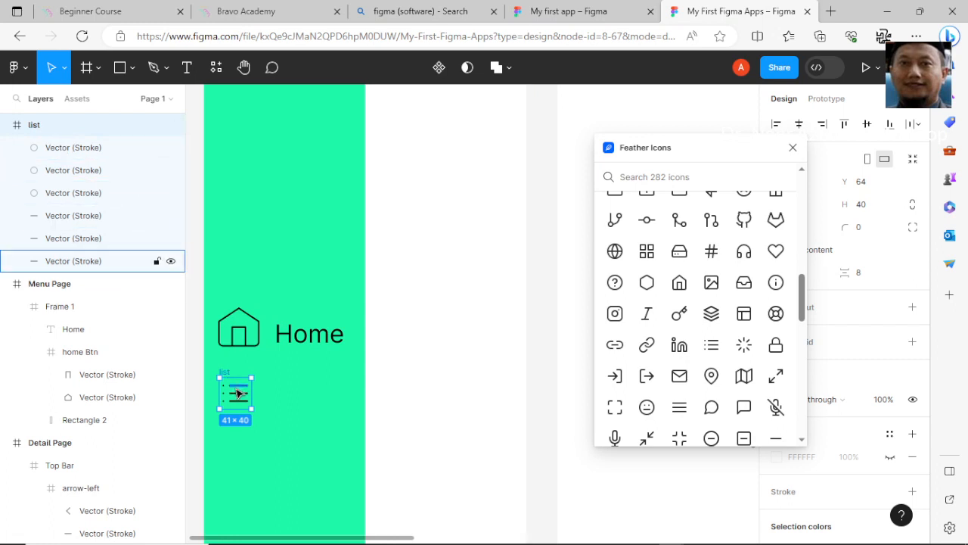
pyautogui.moveTo(236, 389); pyautogui.dragTo(257, 396)
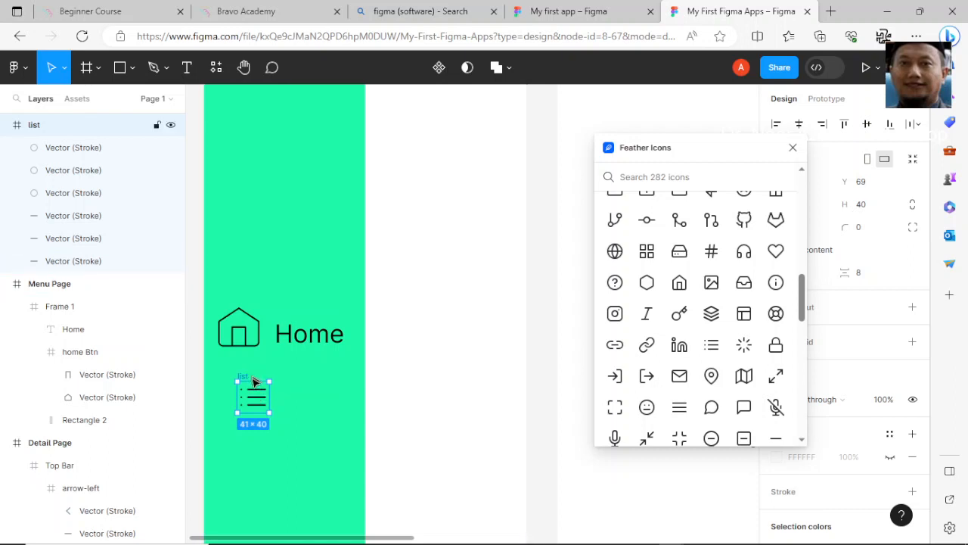
pyautogui.click(244, 373)
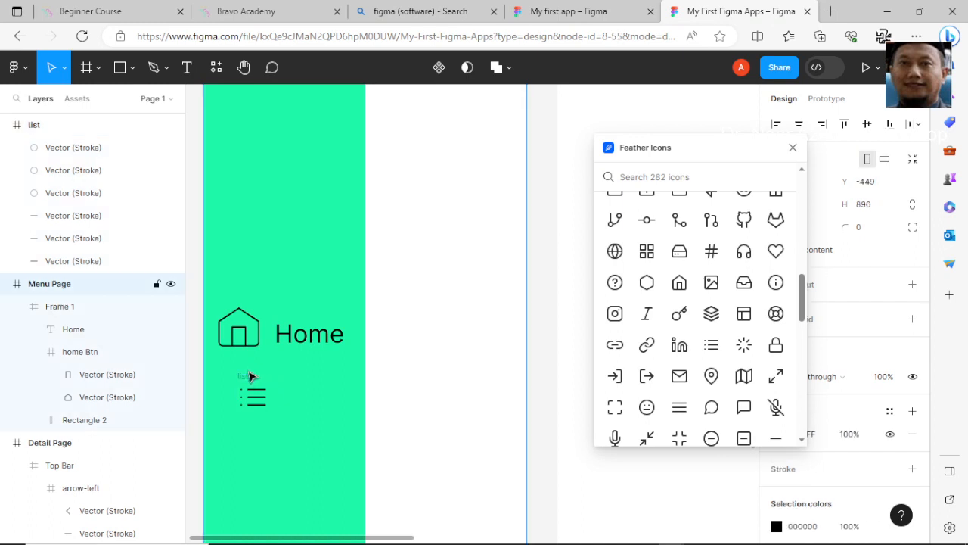
pyautogui.hscroll(2, 242, 374)
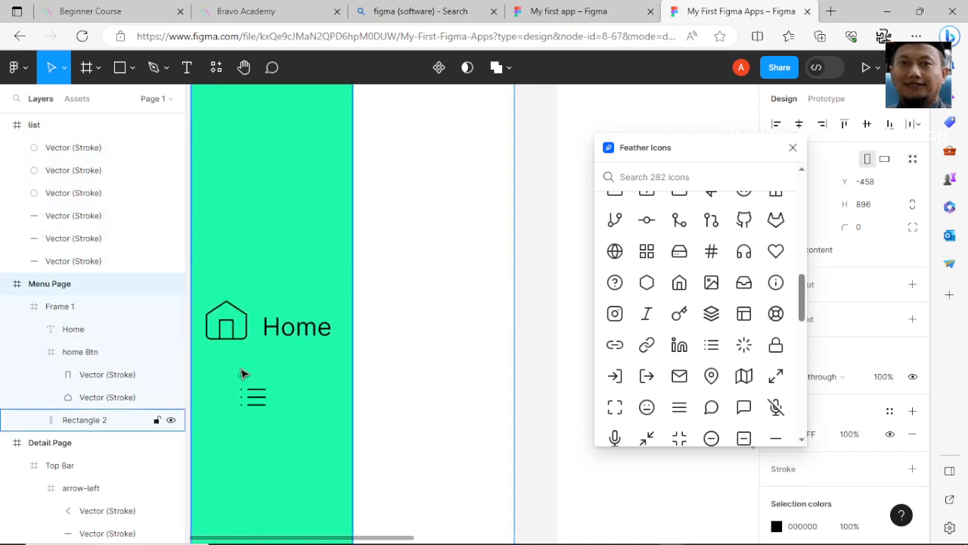
pyautogui.hscroll(-2, 242, 374)
pyautogui.click(253, 394)
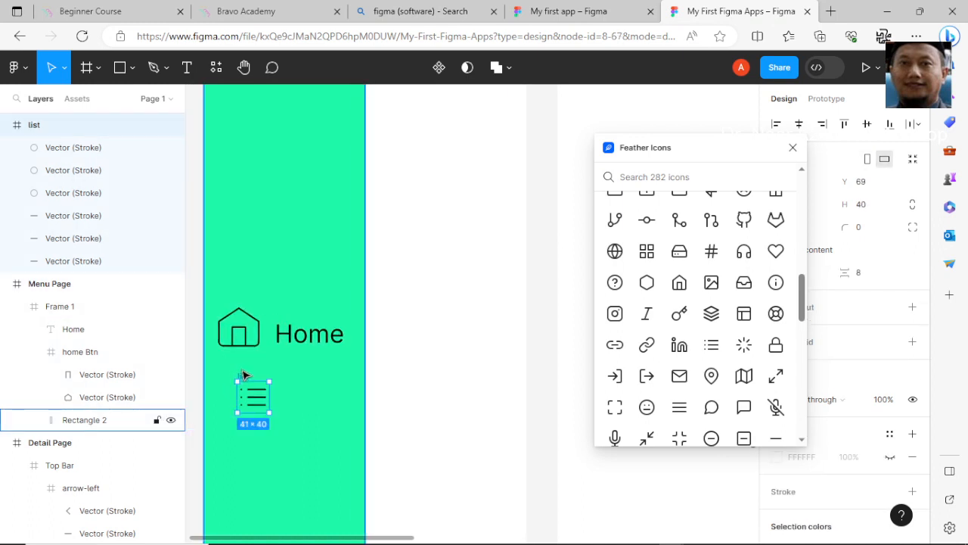
# - Move the list icon directly under the home icon with the Menu Page locked, and unlock the page again
pyautogui.click(157, 284)
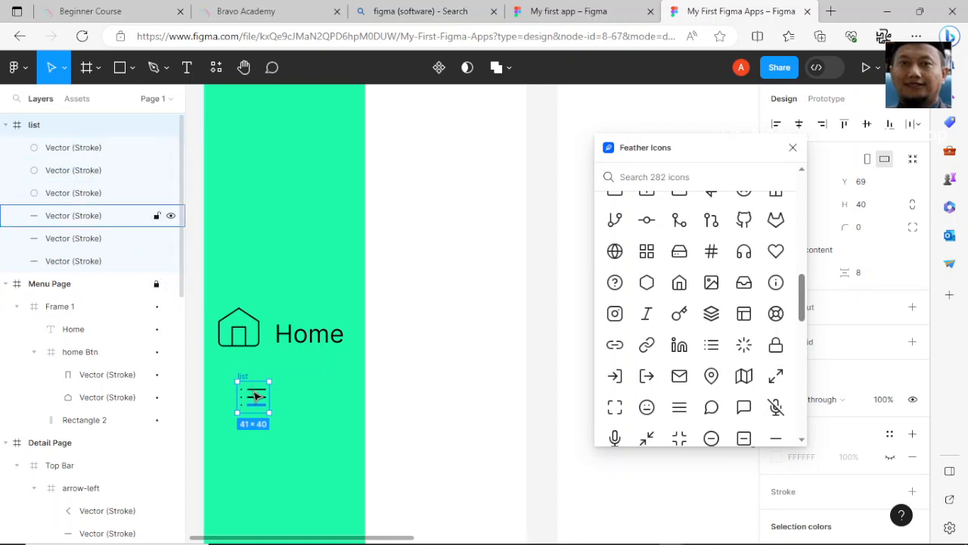
pyautogui.moveTo(259, 399); pyautogui.dragTo(244, 399)
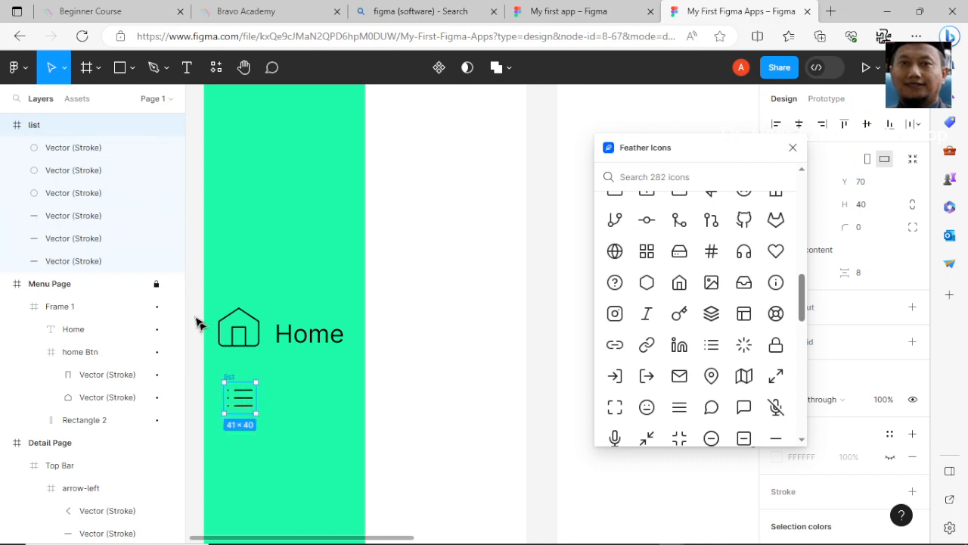
pyautogui.click(155, 284)
pyautogui.click(156, 285)
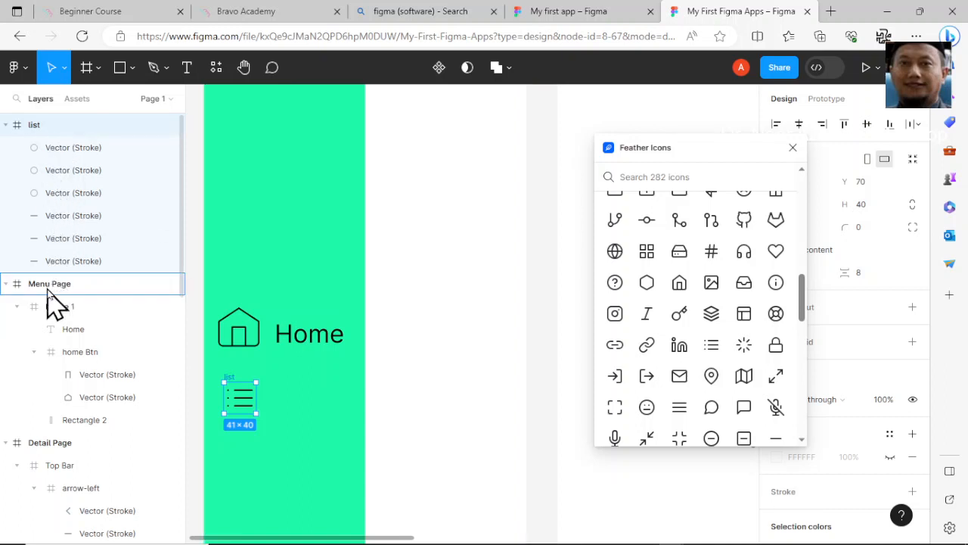
# - Nest the list frame inside Frame 1 of the Menu Page in the layer hierarchy
pyautogui.moveTo(48, 289); pyautogui.dragTo(49, 289)
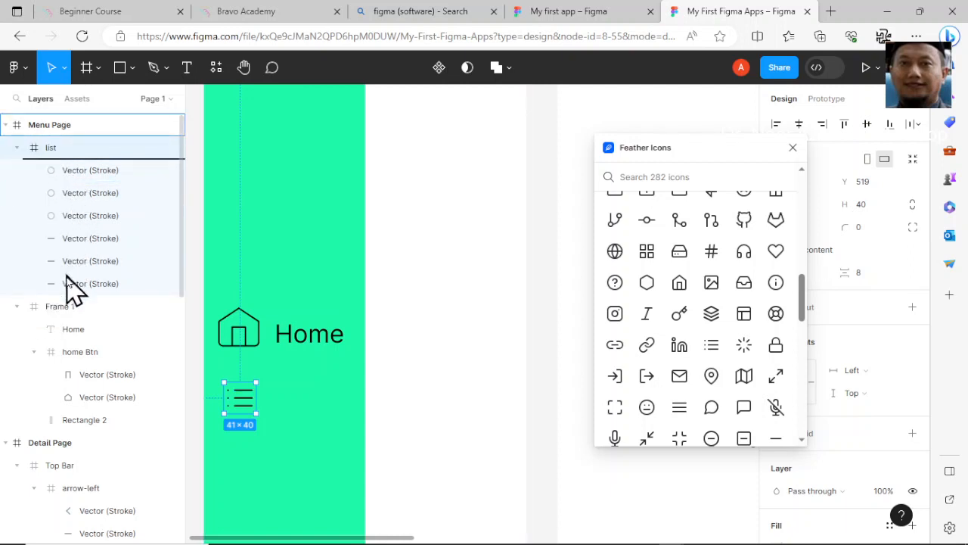
pyautogui.moveTo(62, 306); pyautogui.dragTo(62, 307)
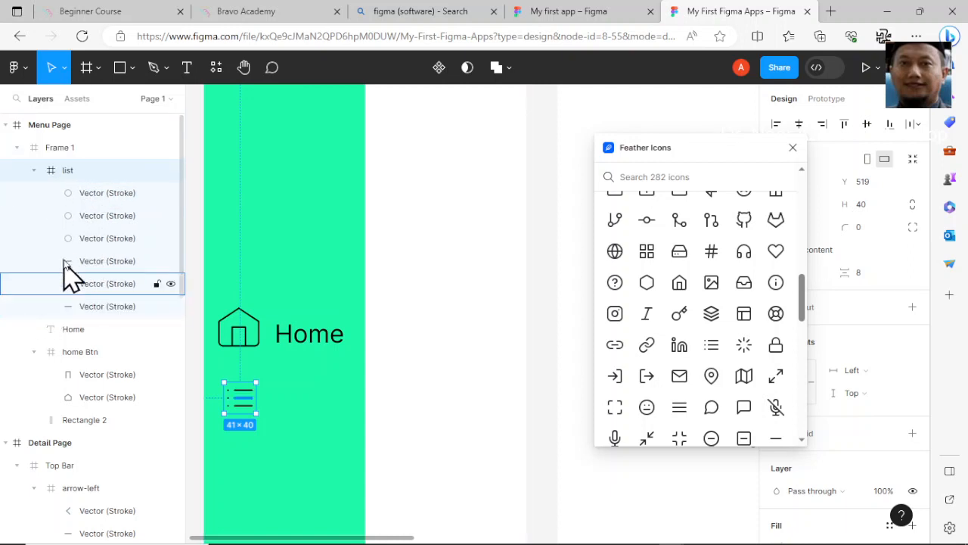
# - Collapse the list icon frame in Frame 1 of the Menu Page and rename it "list btn"
pyautogui.click(33, 171)
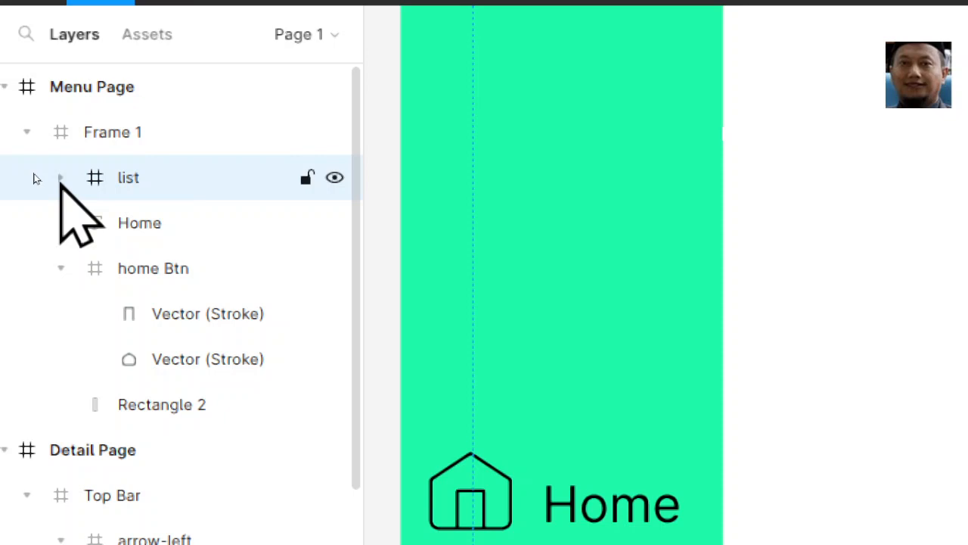
pyautogui.click(34, 224)
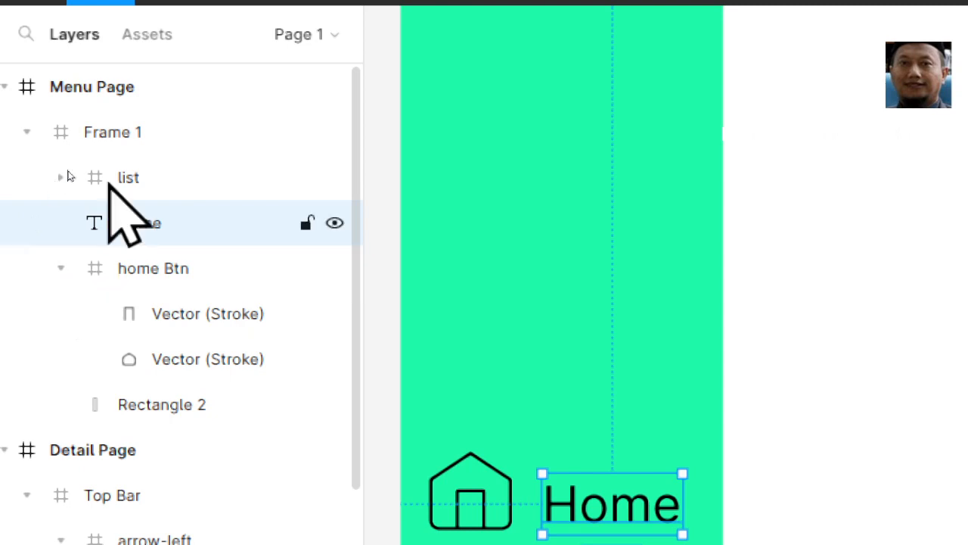
pyautogui.click(165, 181)
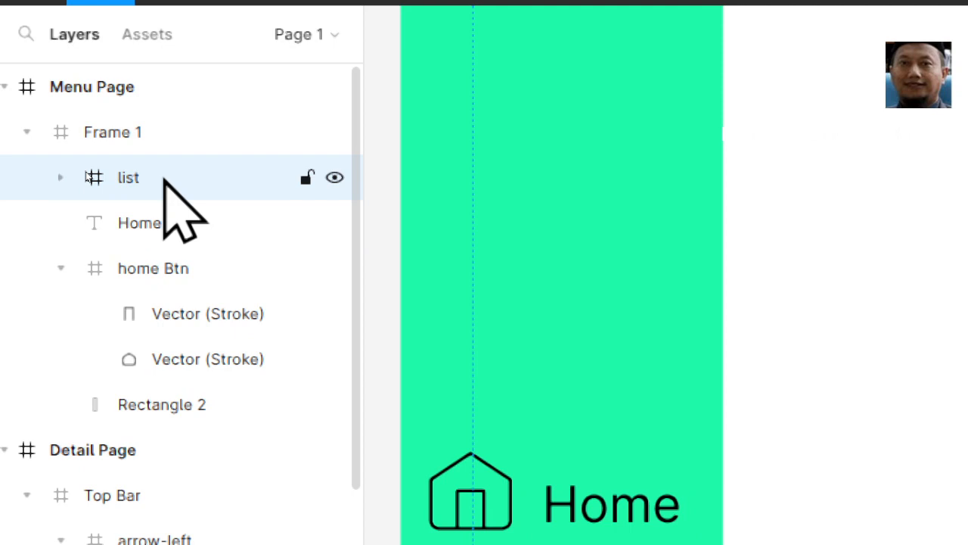
pyautogui.doubleClick(164, 181)
pyautogui.write('btn')
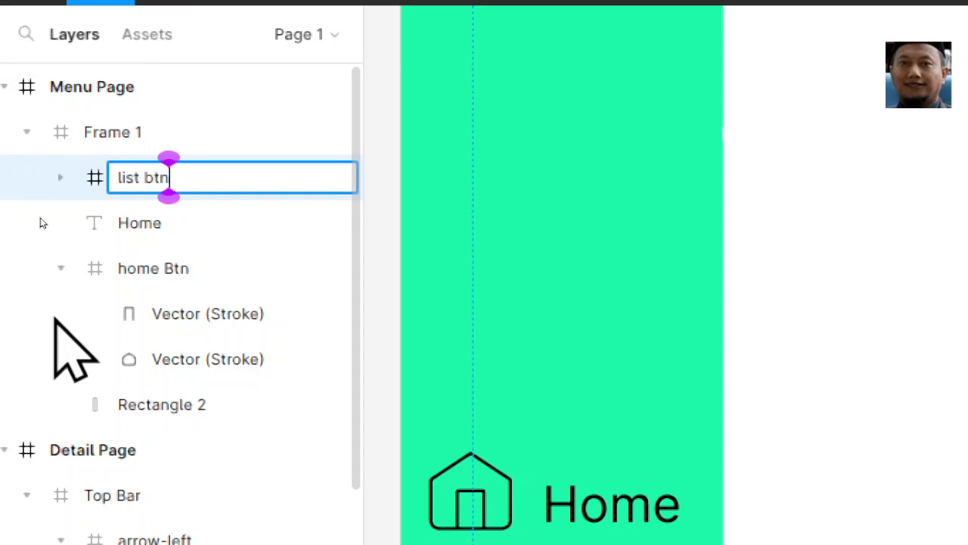
pyautogui.press('Return')
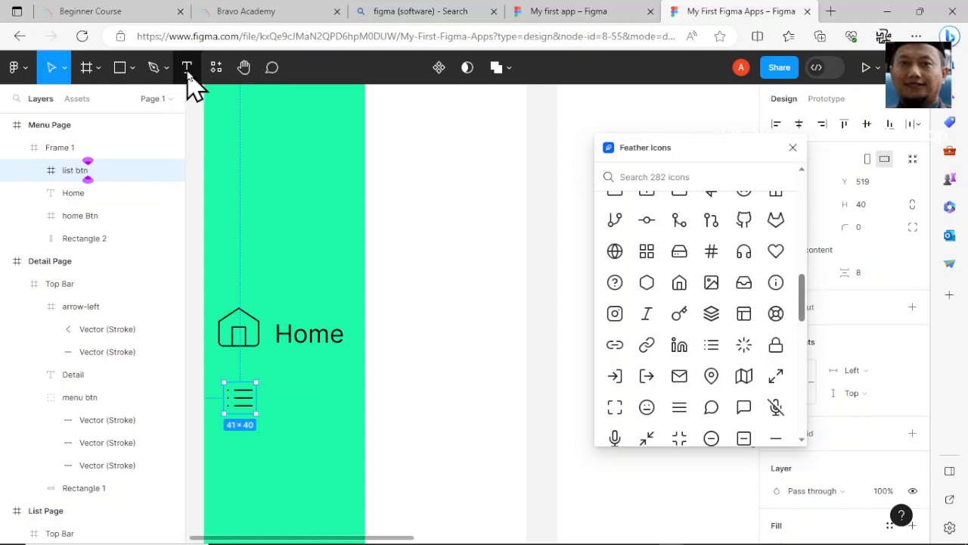
# - Add a text label reading "List" beside the list icon on the green panel, below the Home label
pyautogui.click(187, 70)
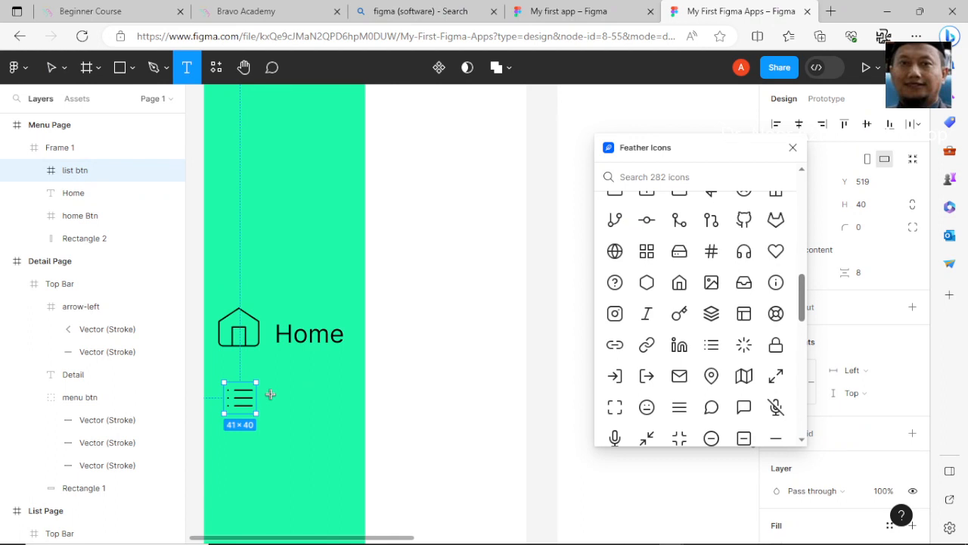
pyautogui.click(276, 398)
pyautogui.write('K')
pyautogui.press('BackSpace')
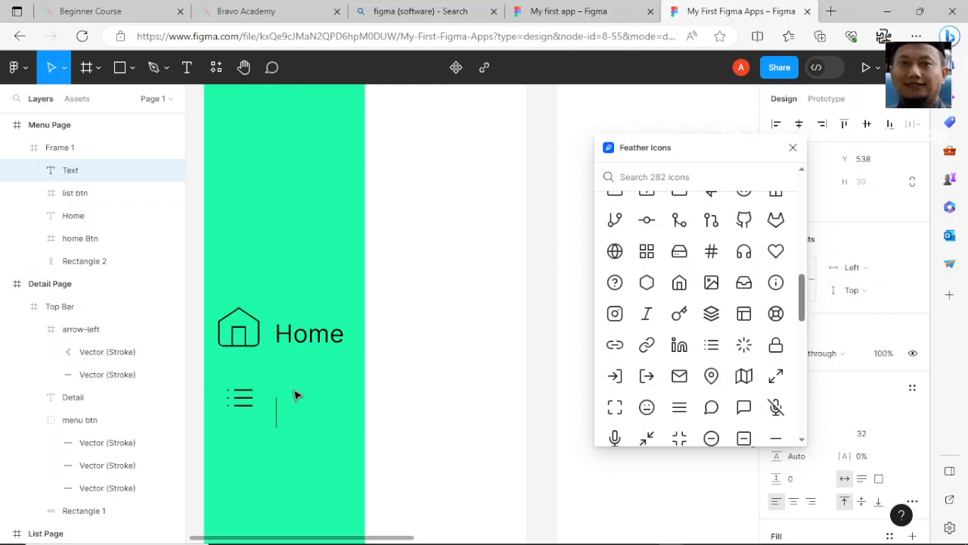
pyautogui.press('Escape')
pyautogui.write('L')
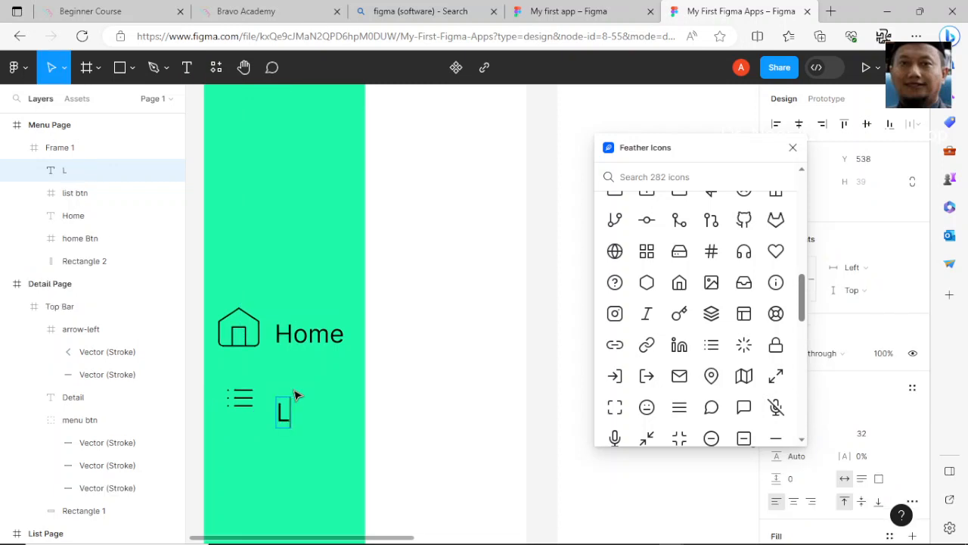
pyautogui.write('ist')
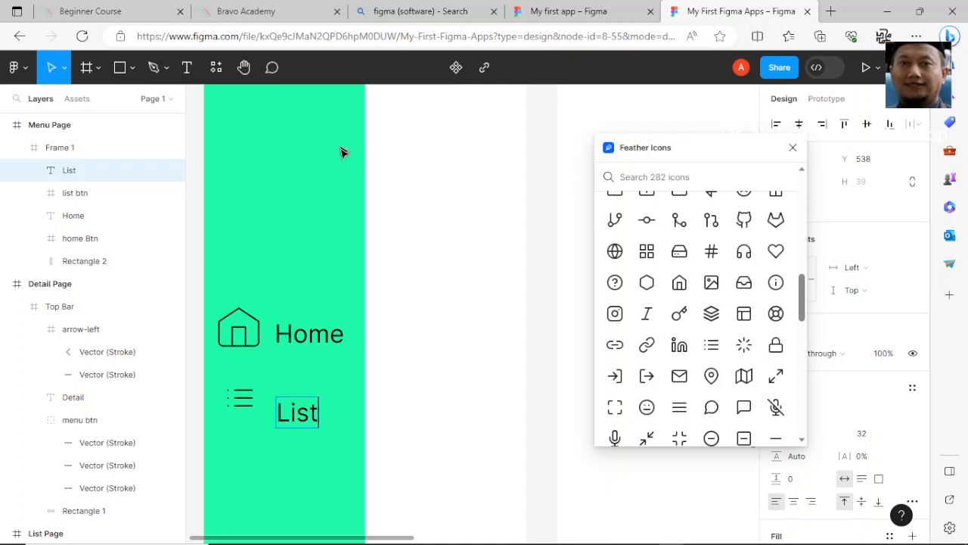
# - Finish editing the List label and move it up level with the list icon, left-aligned with the Home label
pyautogui.click(307, 411)
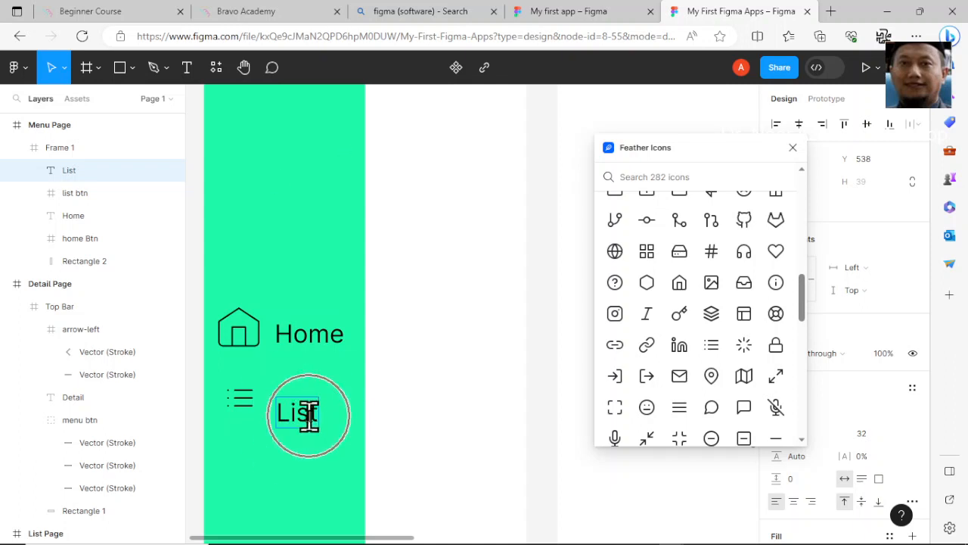
pyautogui.press('Escape')
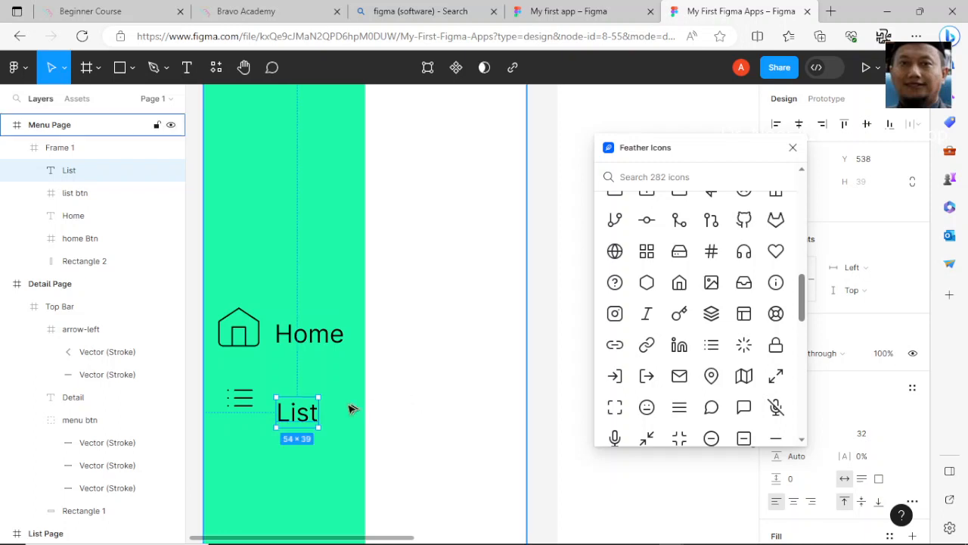
pyautogui.moveTo(314, 423); pyautogui.dragTo(307, 403)
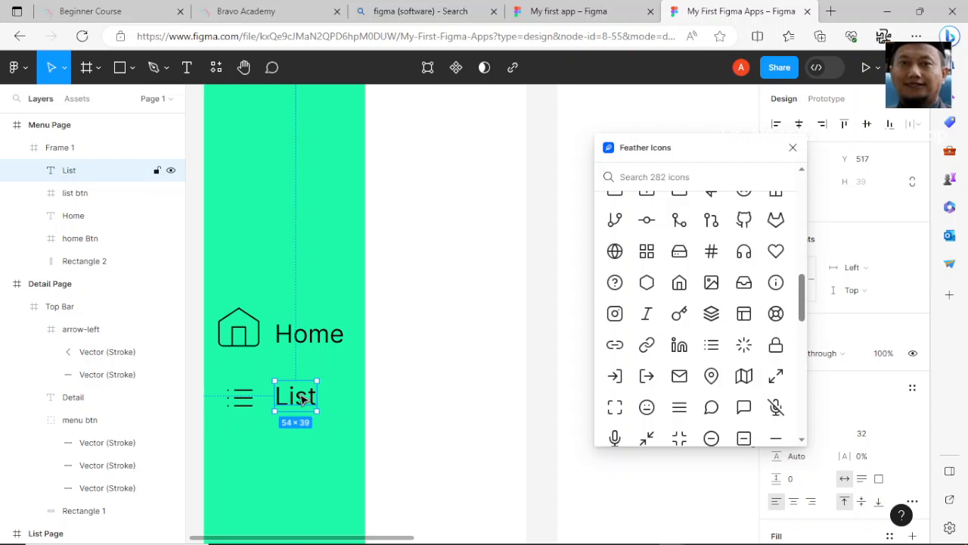
# - Select the list btn frame and expand it to examine its nested vector layers
pyautogui.click(244, 398)
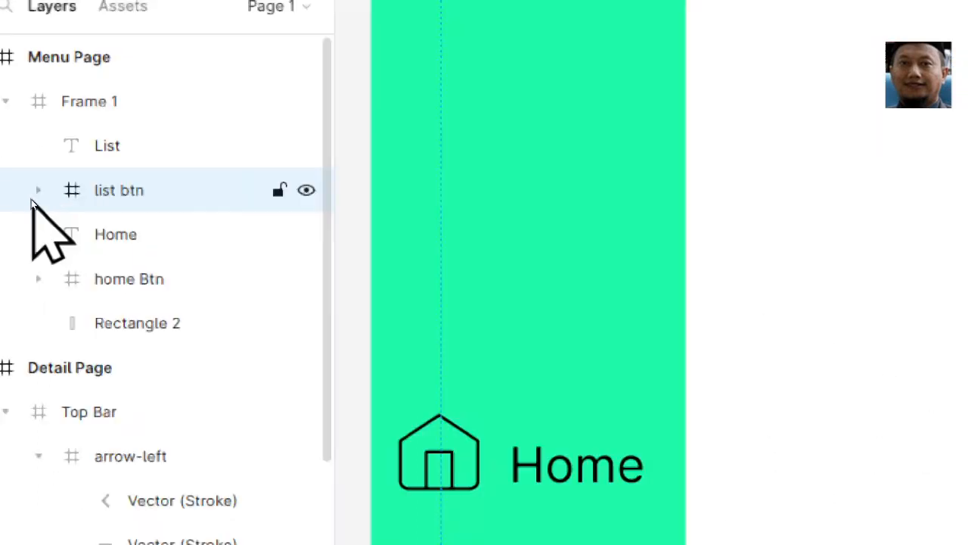
pyautogui.click(39, 190)
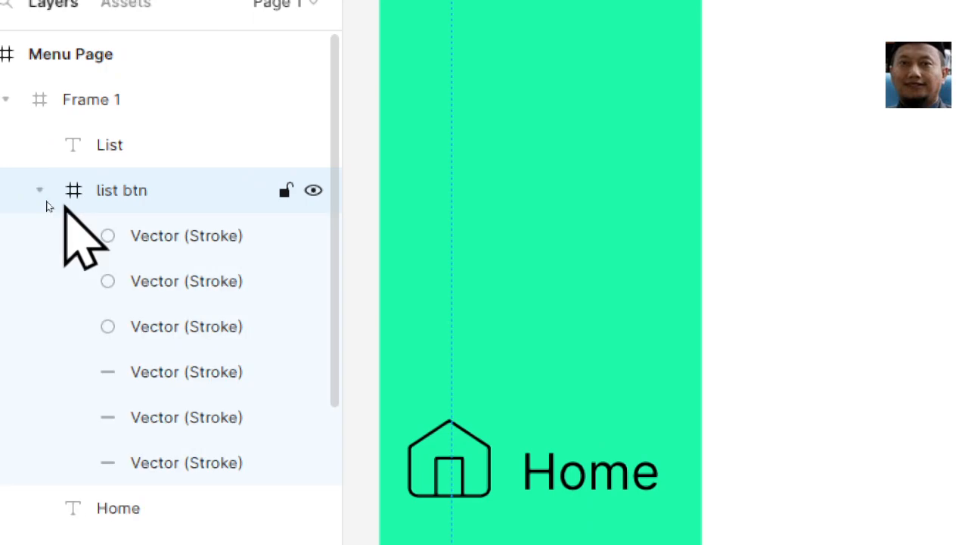